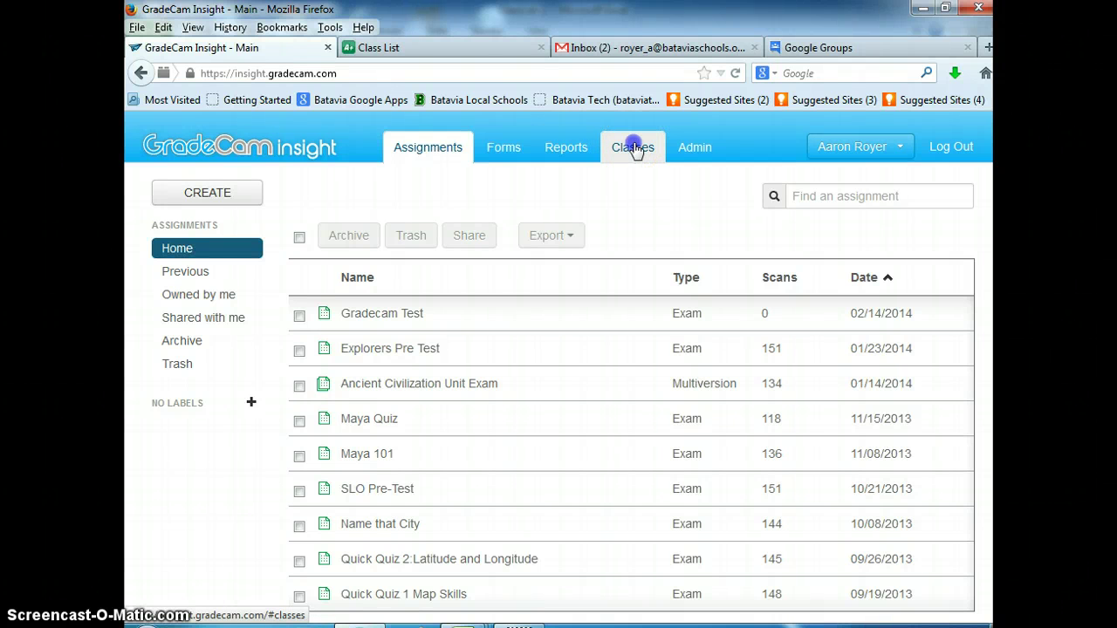
# Step: Create a new class named "Test 2" without a period
pyautogui.click(632, 149)
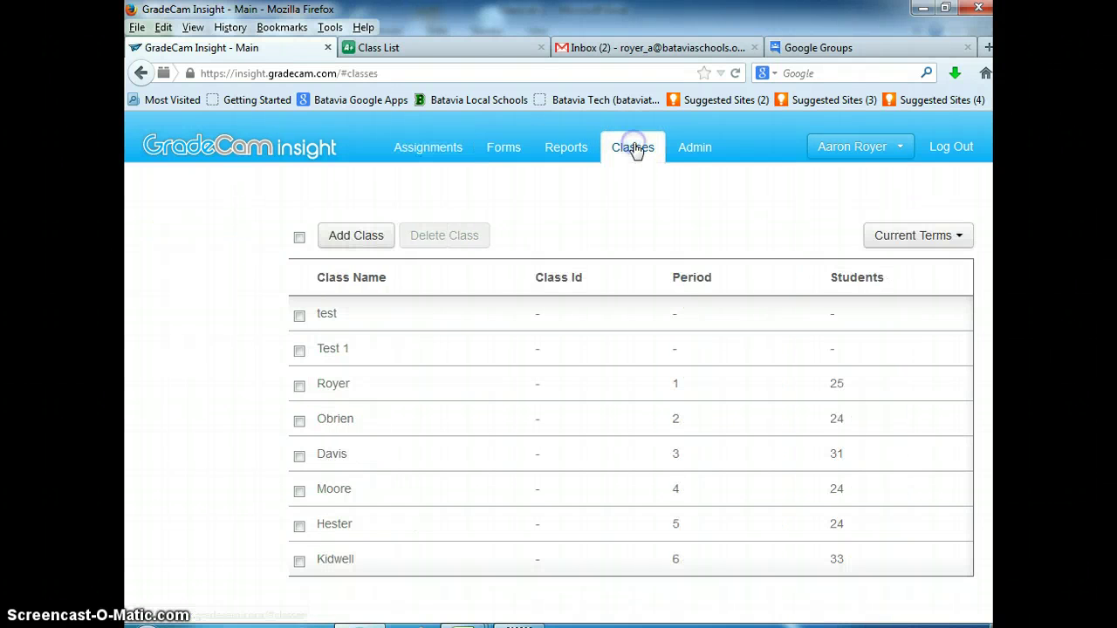
pyautogui.click(363, 239)
pyautogui.click(495, 230)
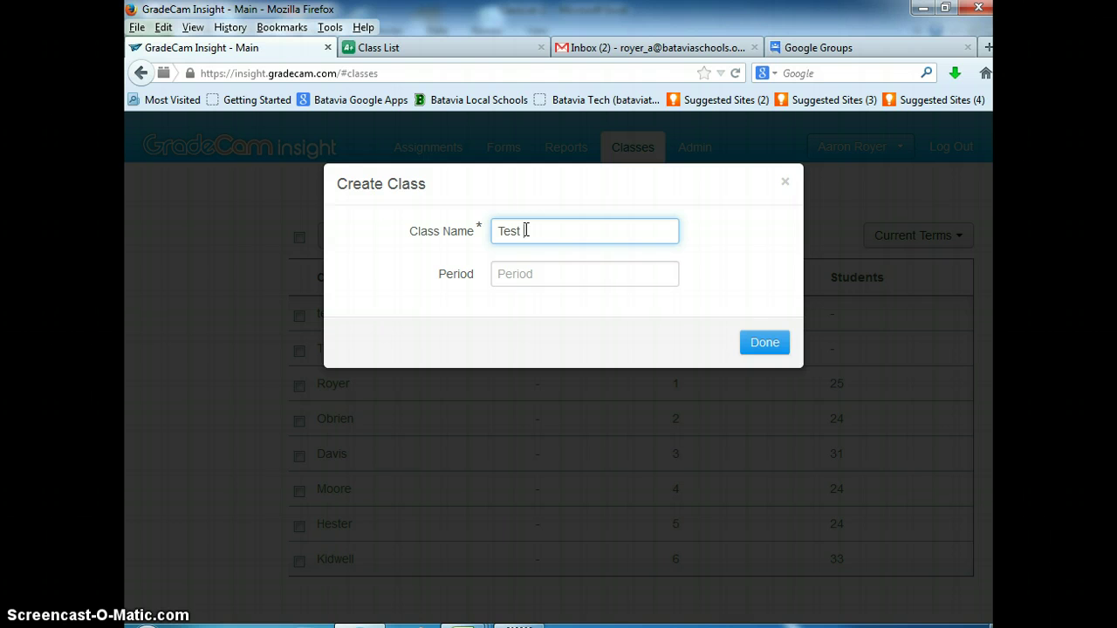
pyautogui.click(784, 346)
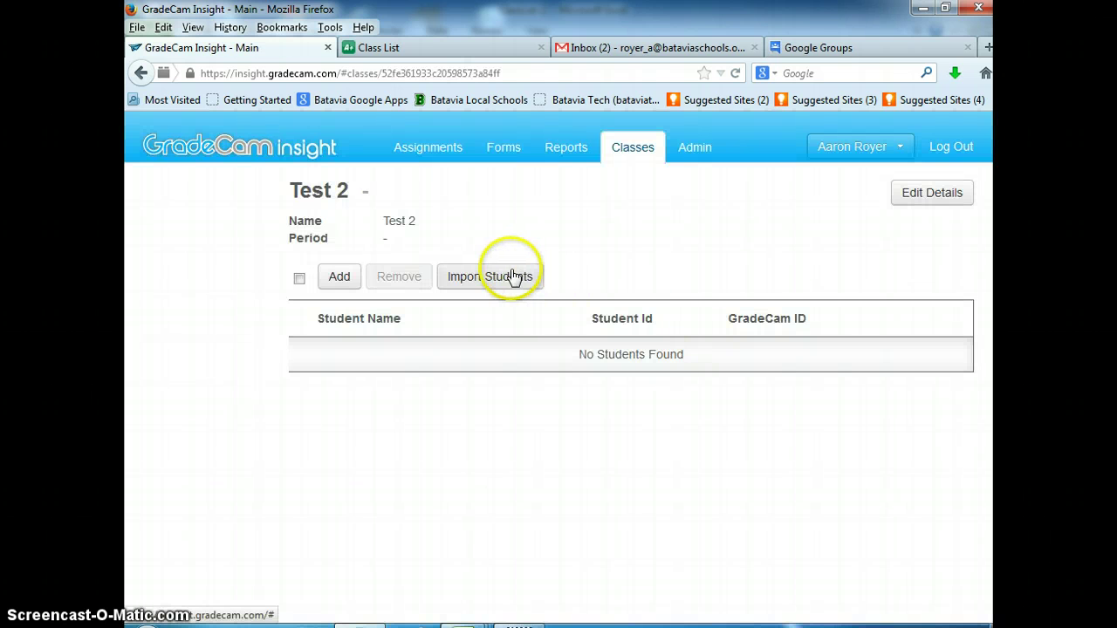
pyautogui.click(513, 275)
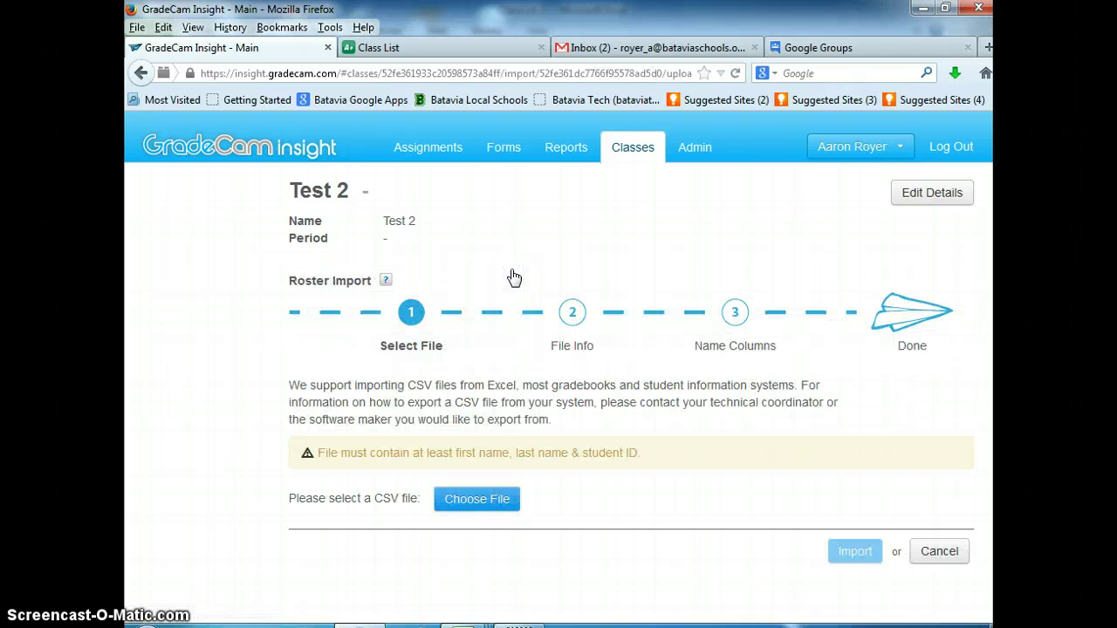
pyautogui.click(513, 352)
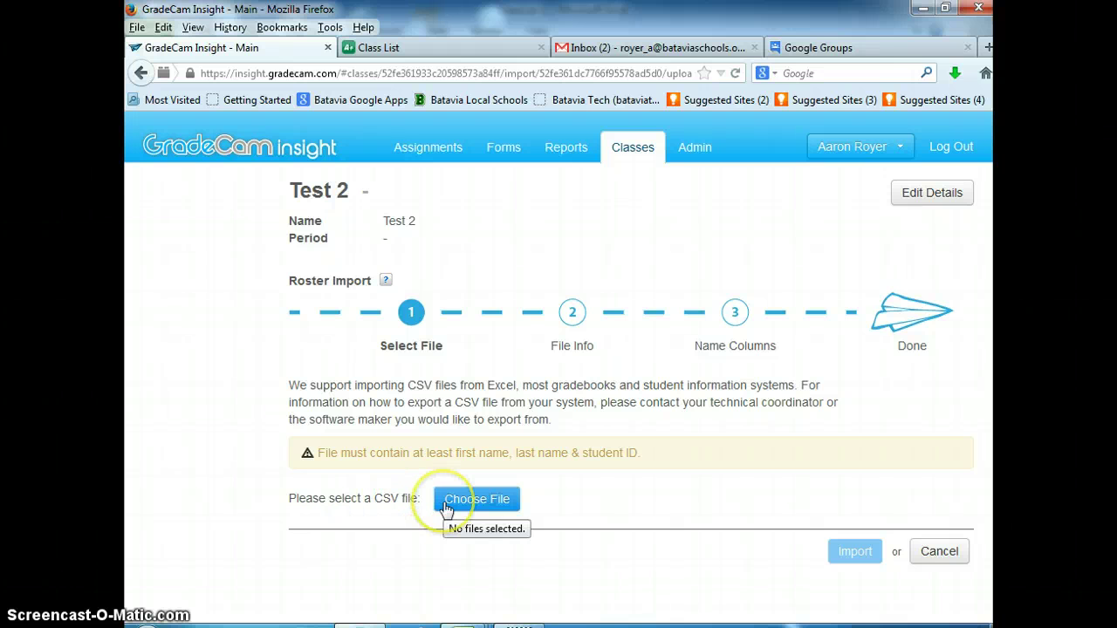
pyautogui.click(934, 552)
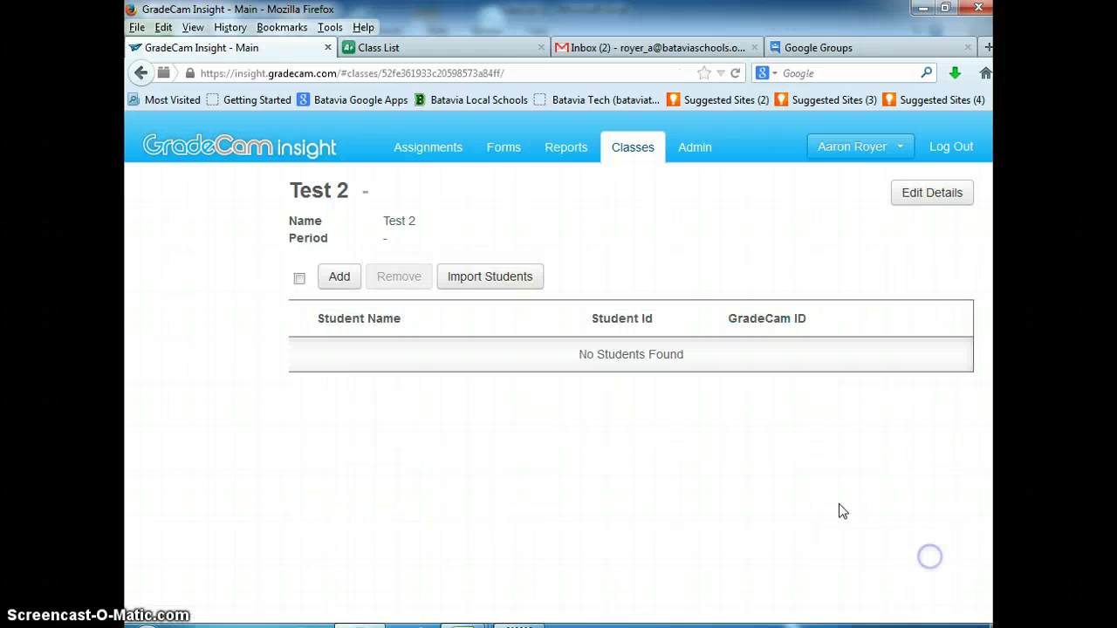
pyautogui.click(333, 277)
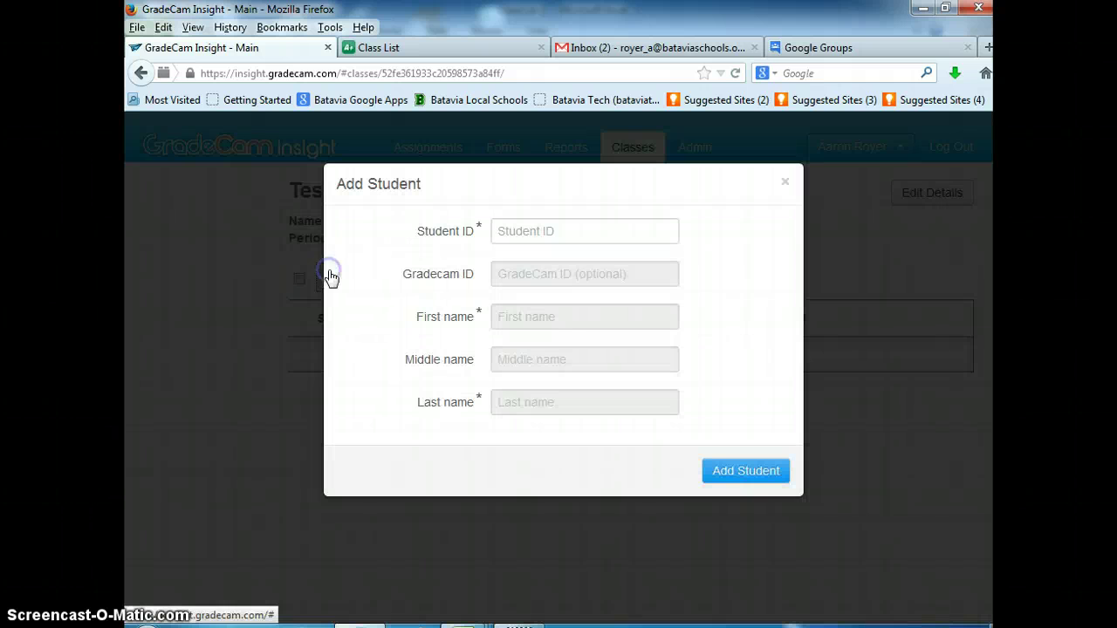
pyautogui.click(783, 183)
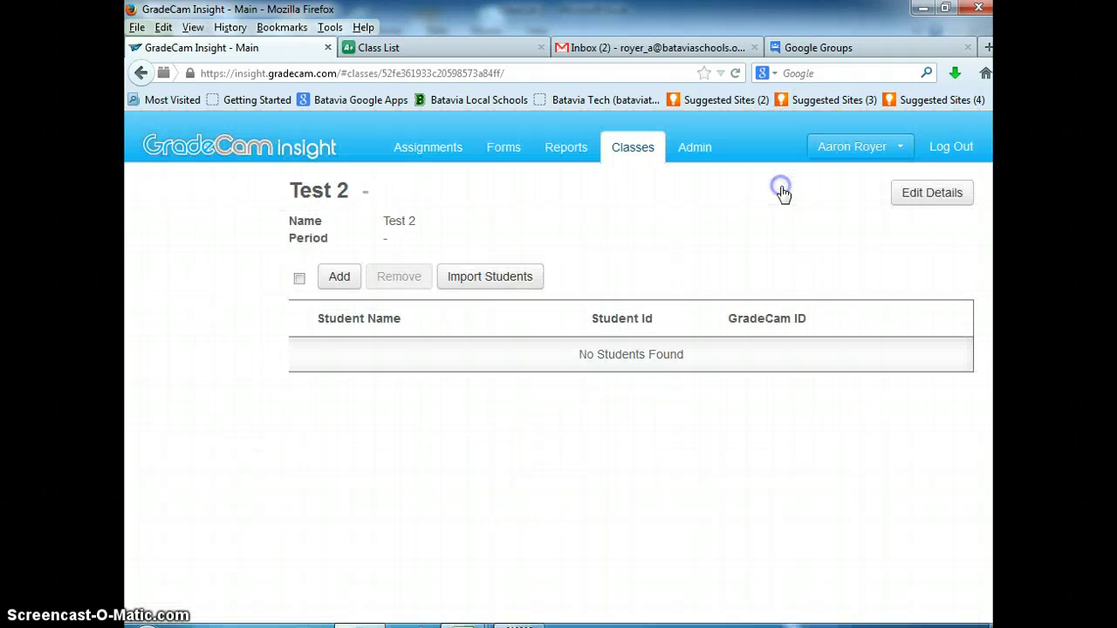
# Step: Open the student roster import for the Test 2 class
pyautogui.click(473, 281)
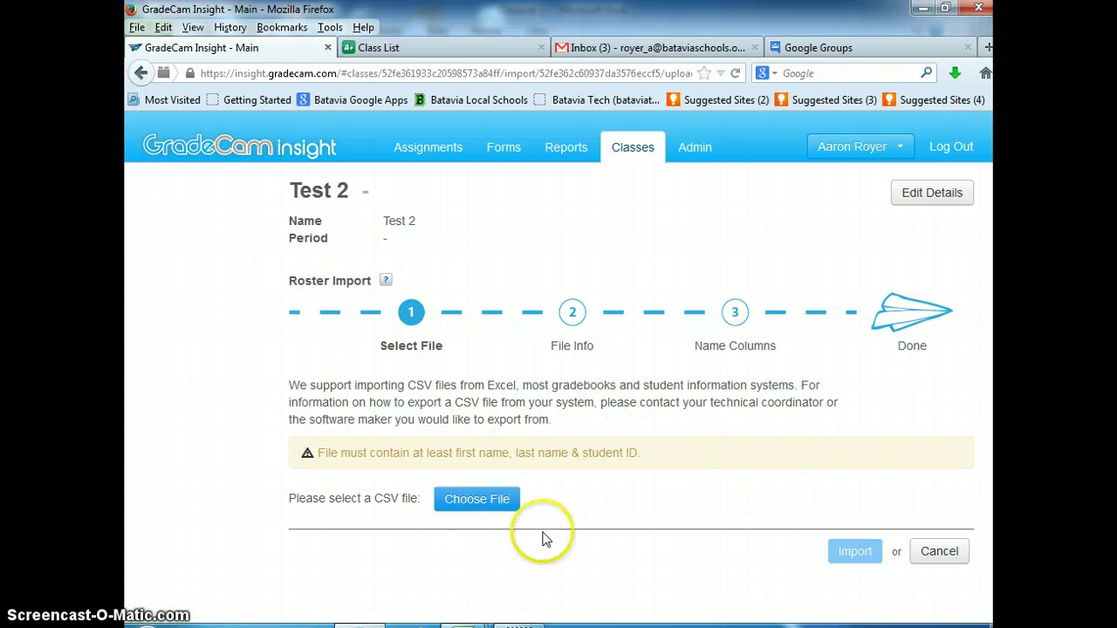
# Step: Switch to ProgressBook GradeBook and run the Class Roster report from the class dashboard
pyautogui.click(438, 41)
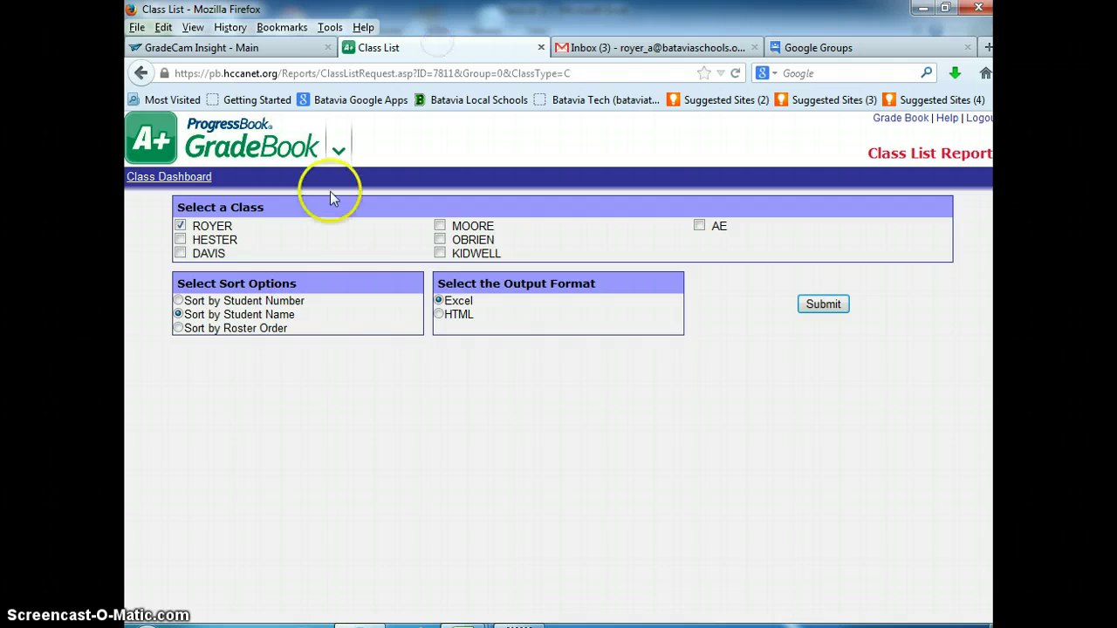
pyautogui.click(177, 177)
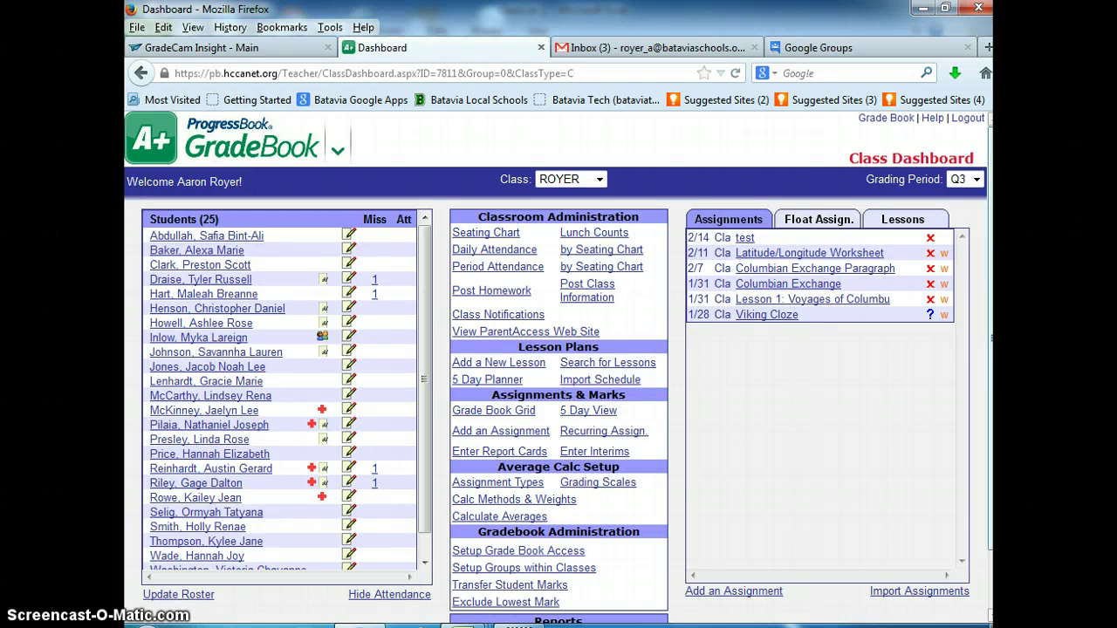
pyautogui.moveTo(992, 261); pyautogui.dragTo(993, 339)
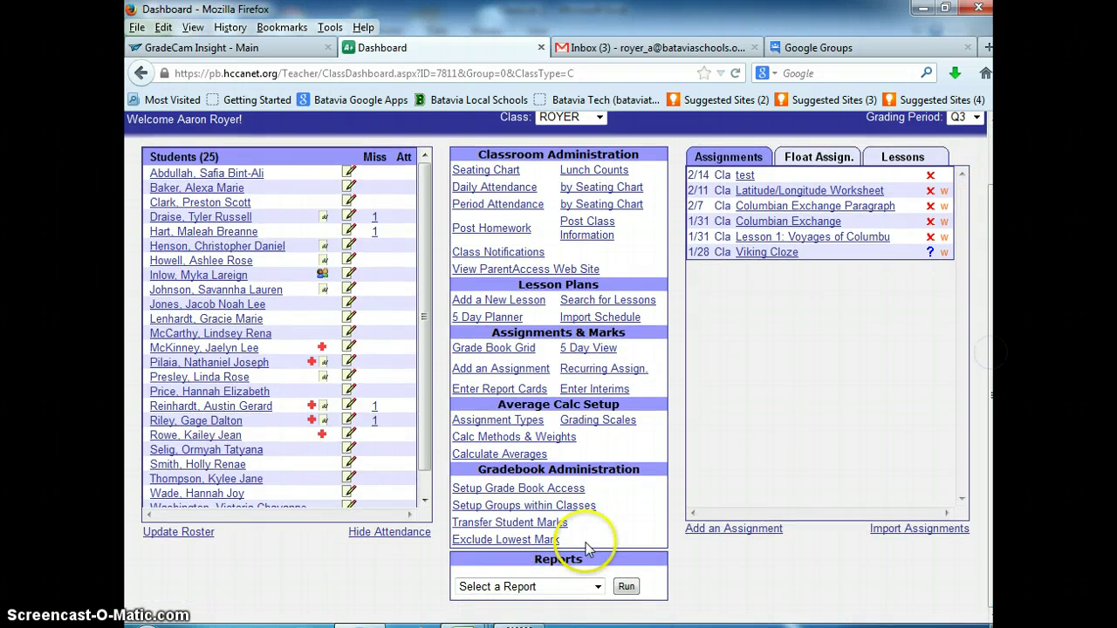
pyautogui.click(598, 591)
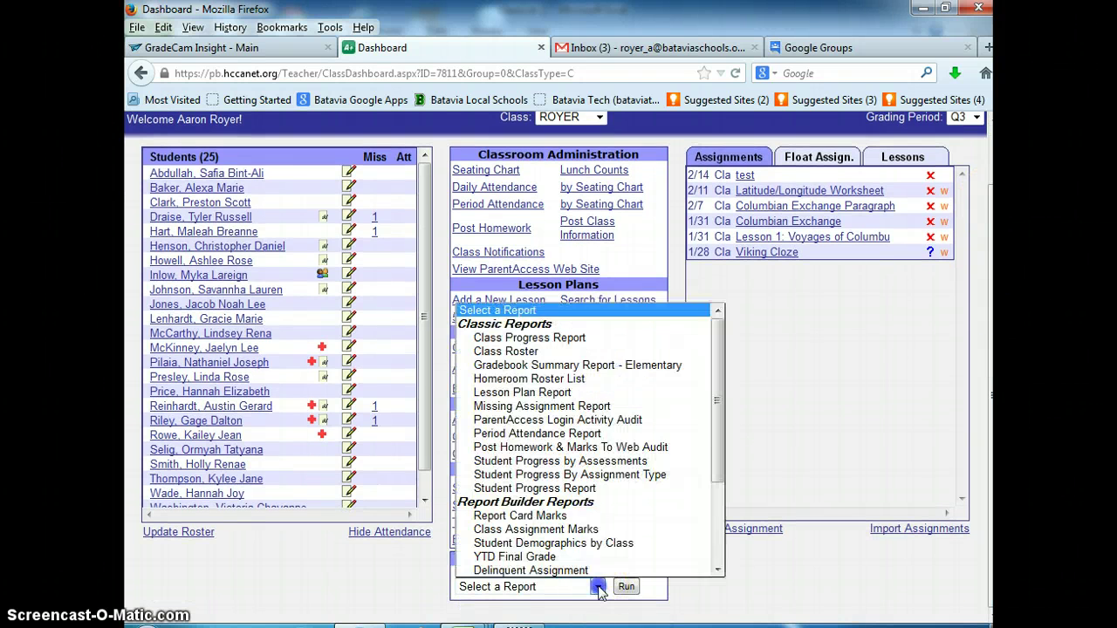
pyautogui.click(510, 351)
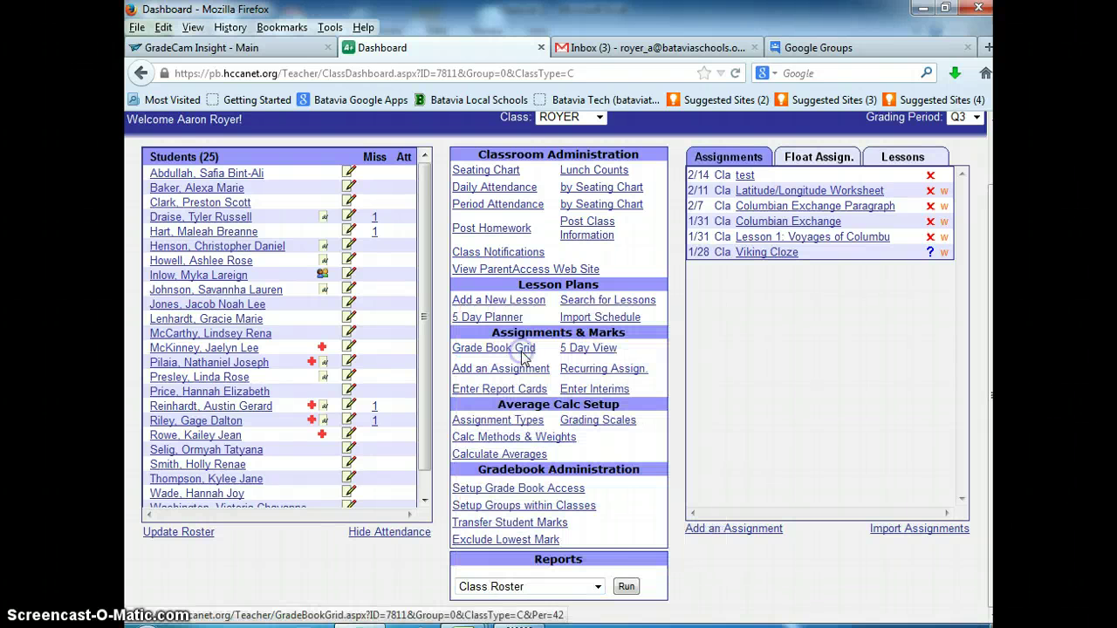
pyautogui.click(626, 586)
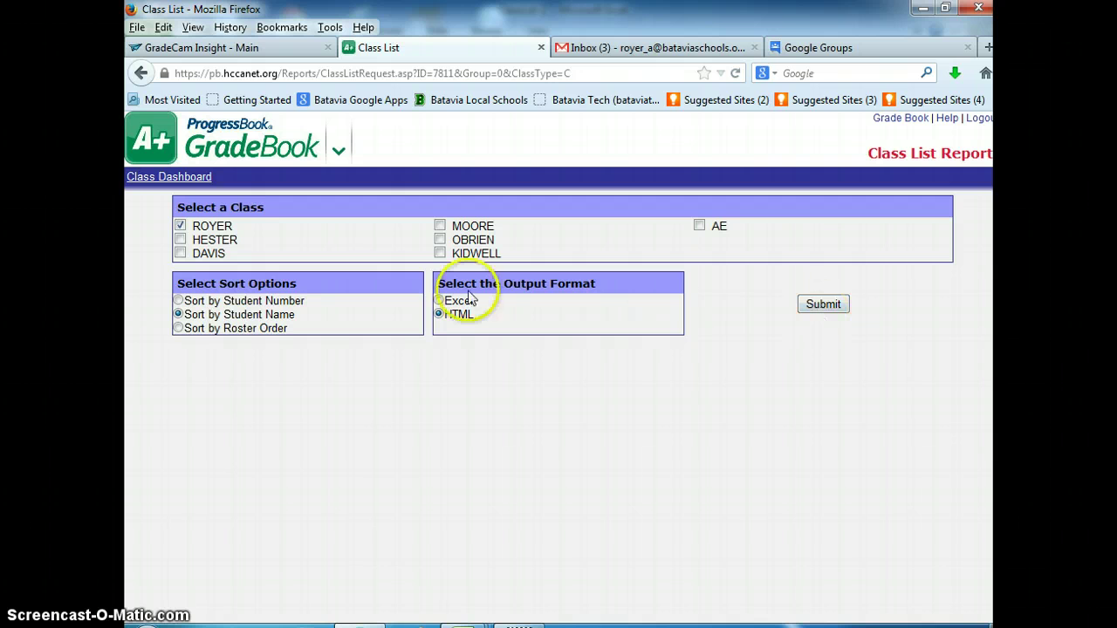
# Step: Export the class list in Excel format, sorted by student name, and open ClassList.xls in Microsoft Excel
pyautogui.click(439, 301)
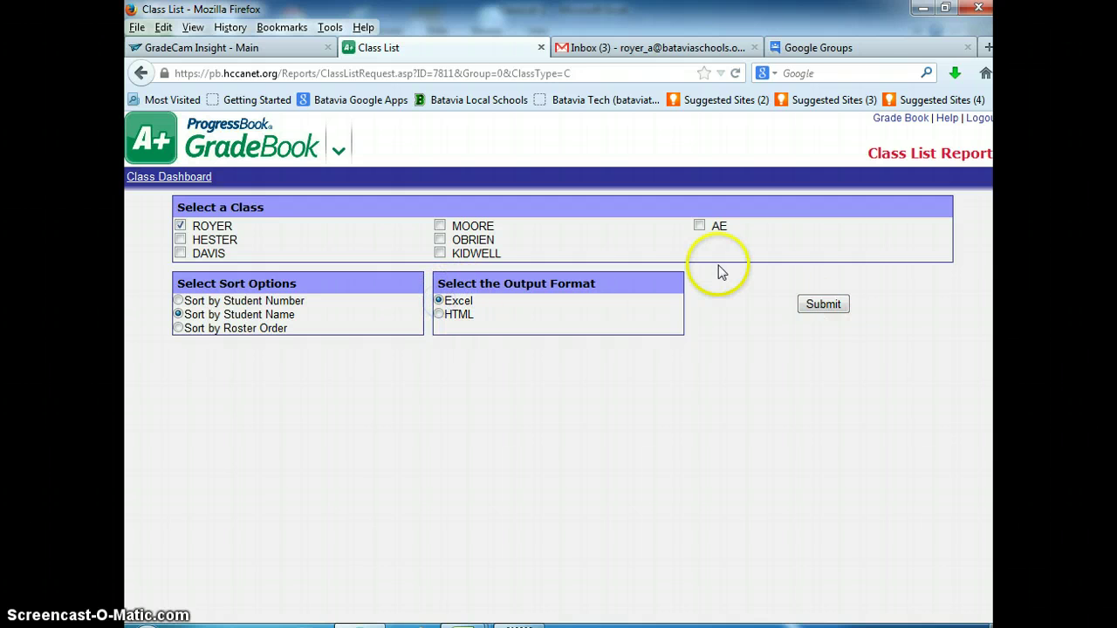
pyautogui.click(838, 304)
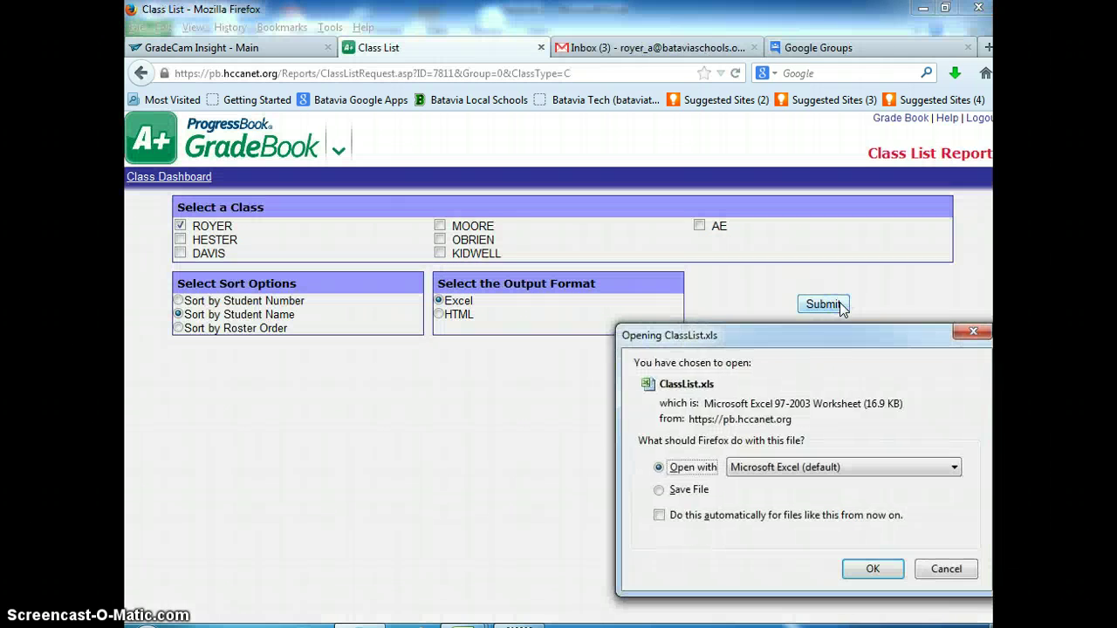
pyautogui.click(869, 565)
pyautogui.click(686, 399)
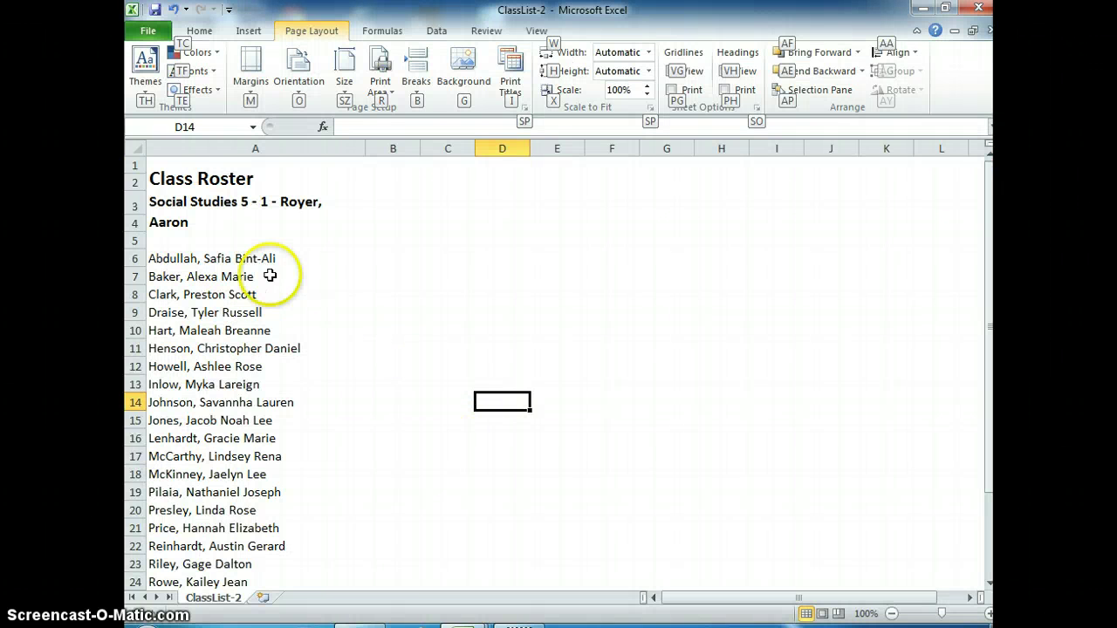
# Step: Delete rows 1 to 5, containing the report headings and blank lines, above the student names
pyautogui.click(134, 166)
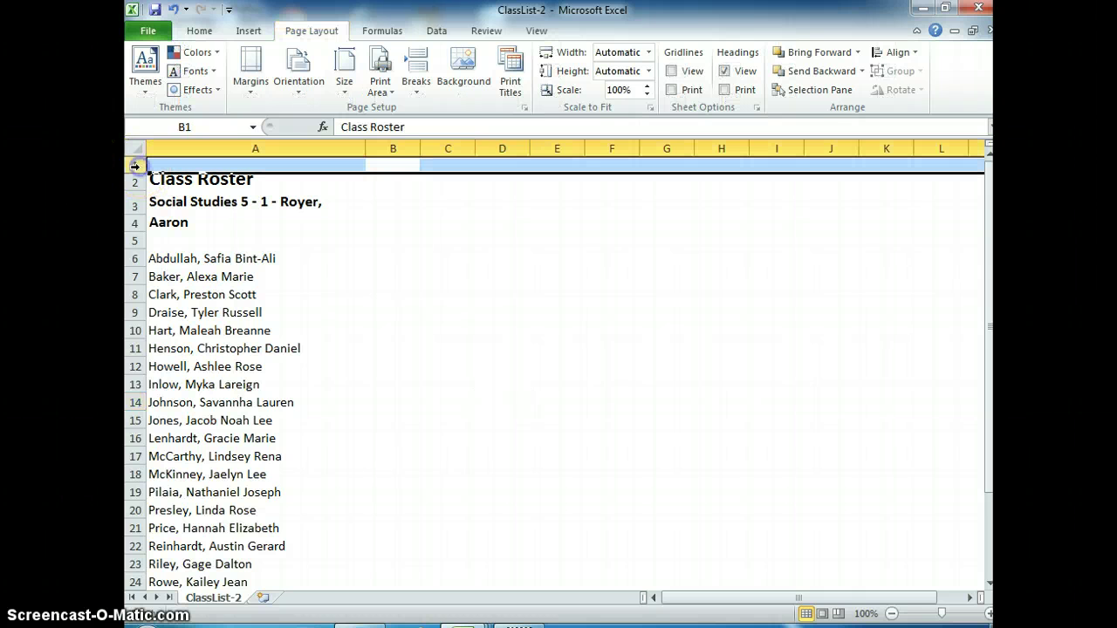
pyautogui.click(135, 183)
pyautogui.keyDown('ctrl'); pyautogui.click(136, 182); pyautogui.keyUp('ctrl')
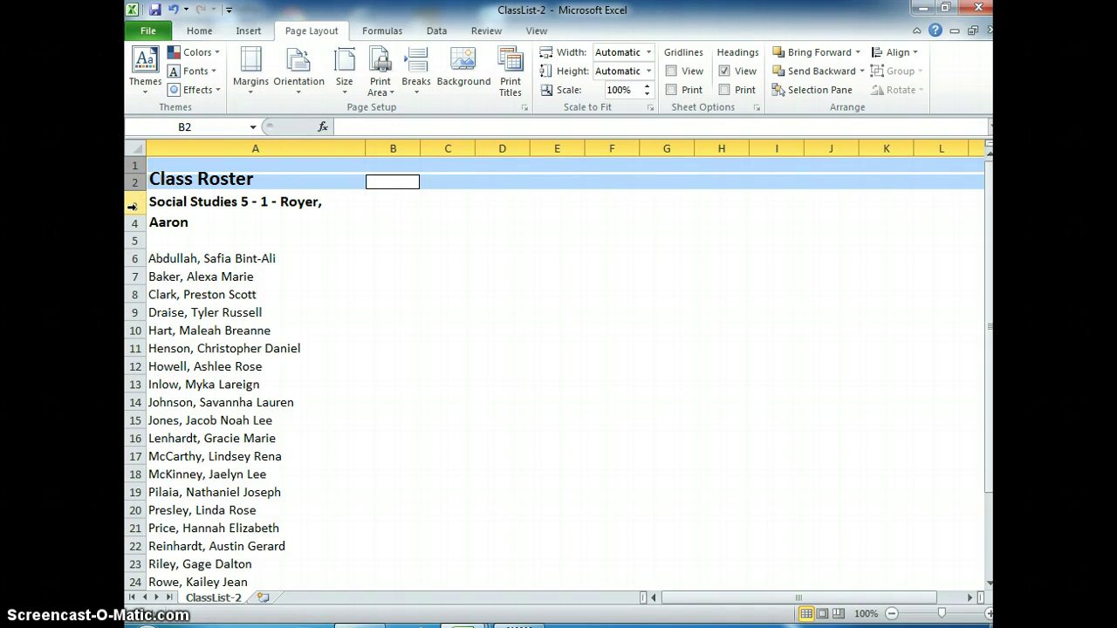
pyautogui.keyDown('ctrl'); pyautogui.click(134, 206); pyautogui.keyUp('ctrl')
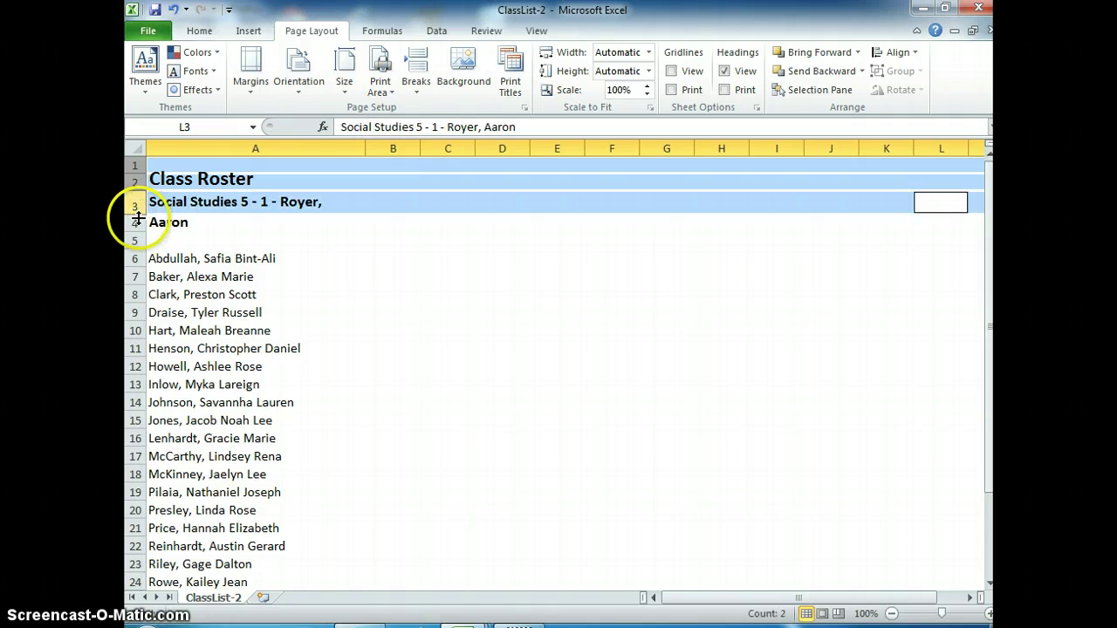
pyautogui.keyDown('ctrl'); pyautogui.click(134, 222); pyautogui.keyUp('ctrl')
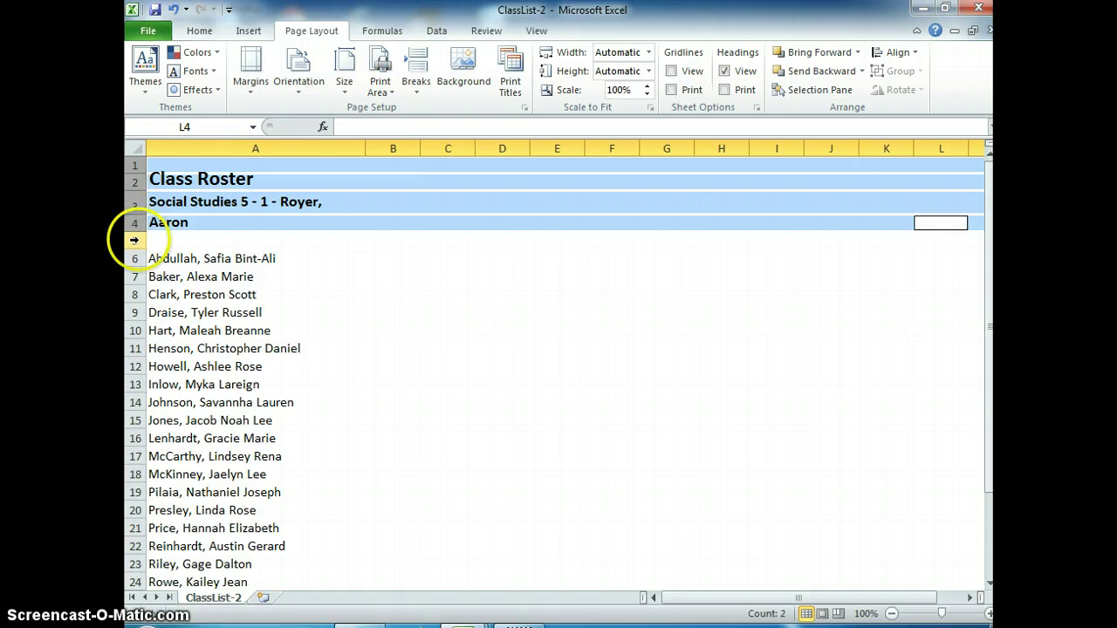
pyautogui.keyDown('ctrl'); pyautogui.click(134, 240); pyautogui.keyUp('ctrl')
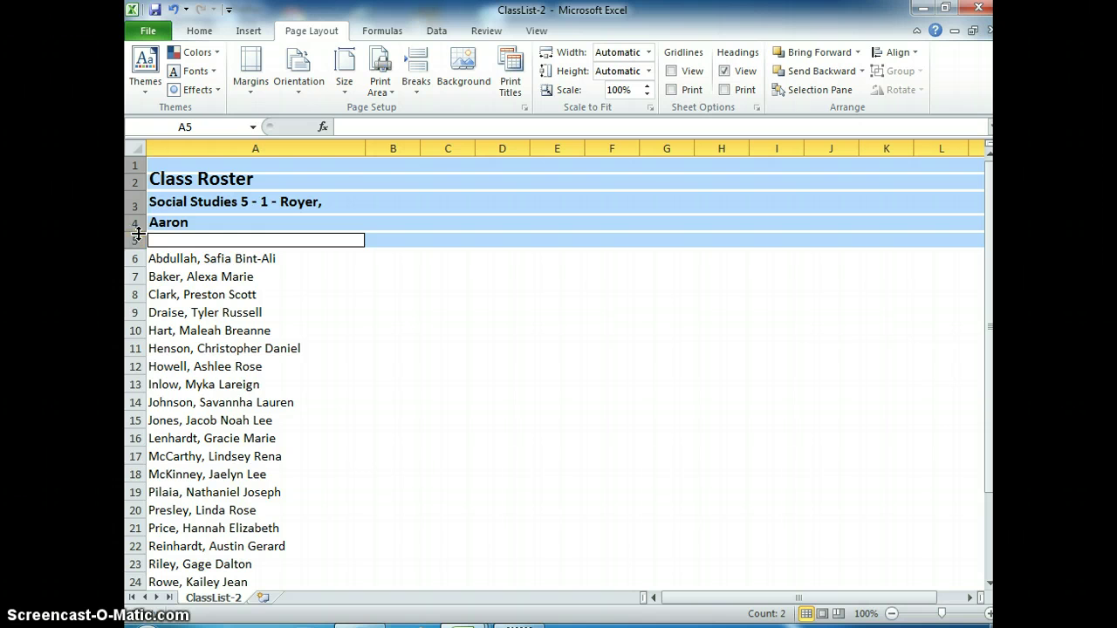
pyautogui.rightClick(140, 237)
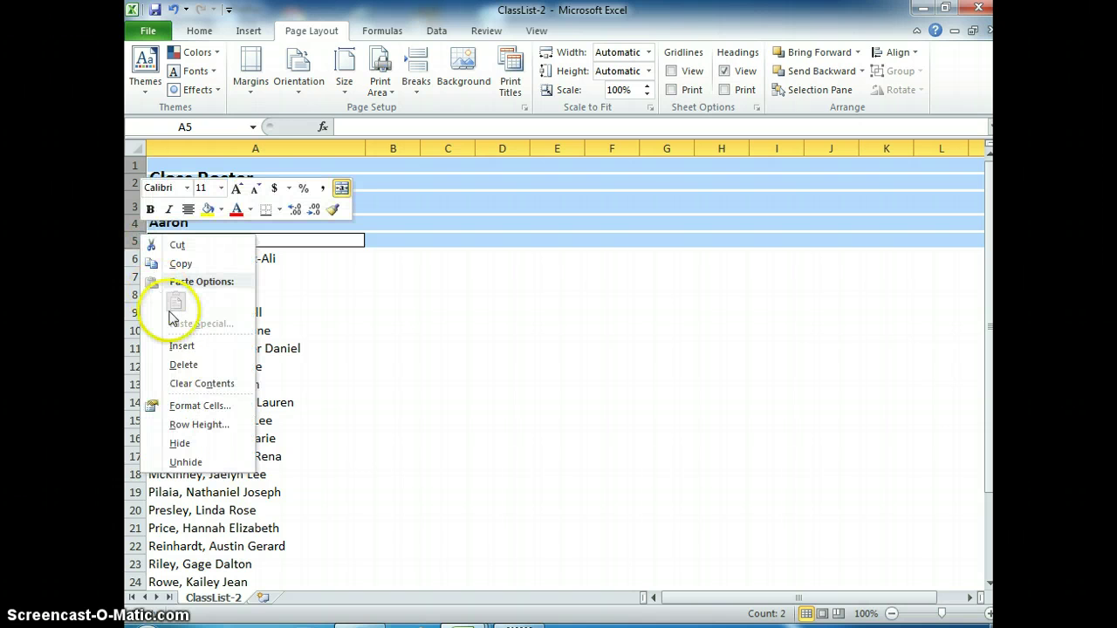
pyautogui.click(184, 365)
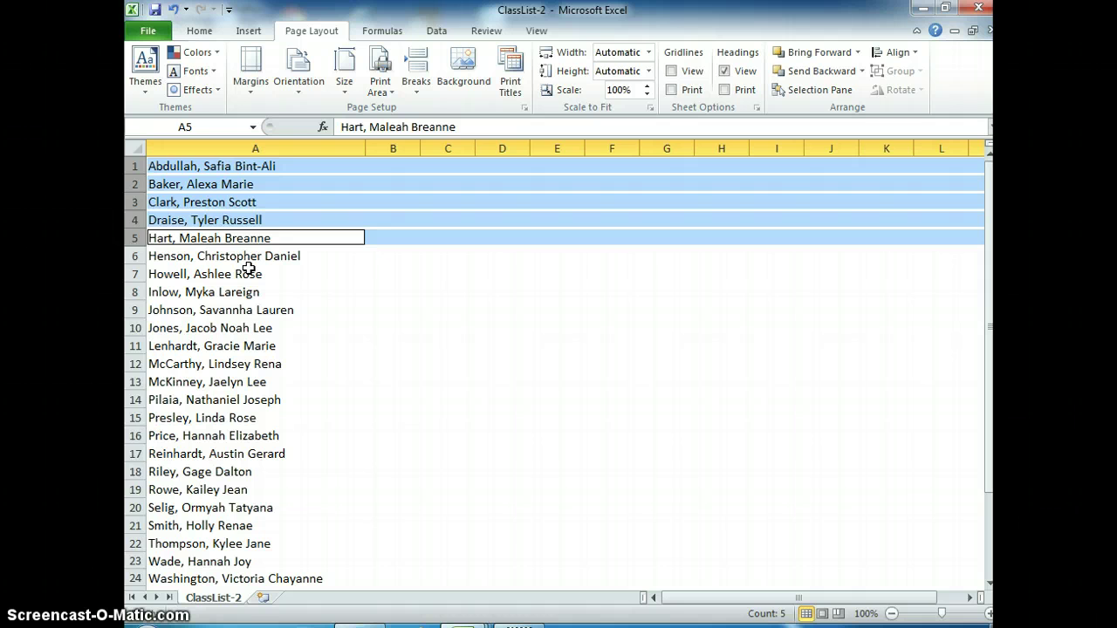
pyautogui.click(341, 304)
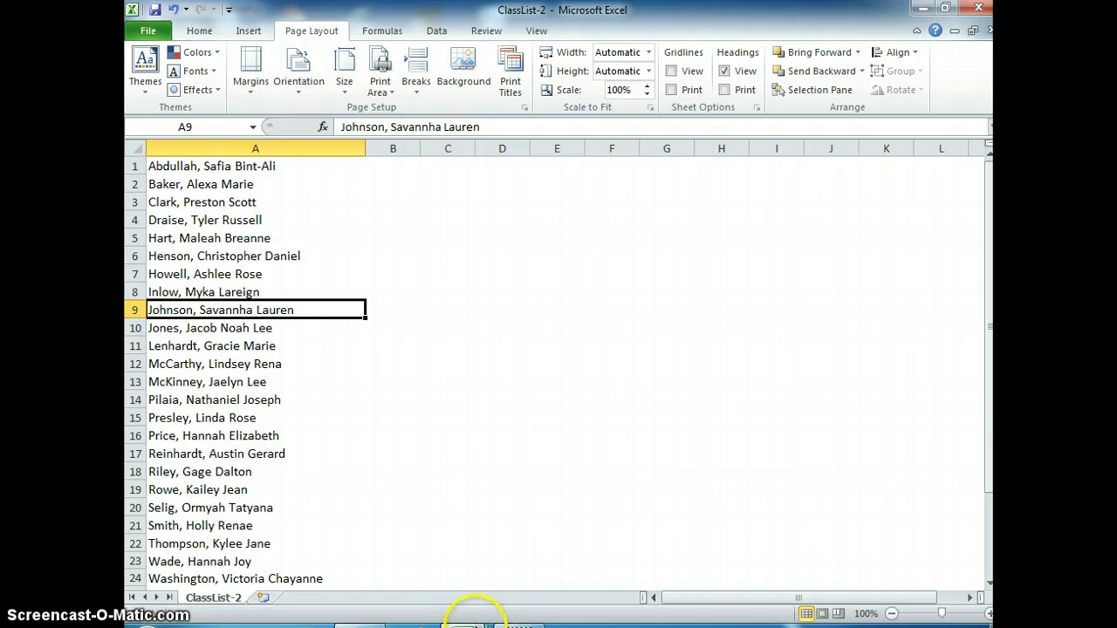
# Step: Switch back to ProgressBook GradeBook in Firefox and open the Class Progress Report options from the class dashboard
pyautogui.click(467, 623)
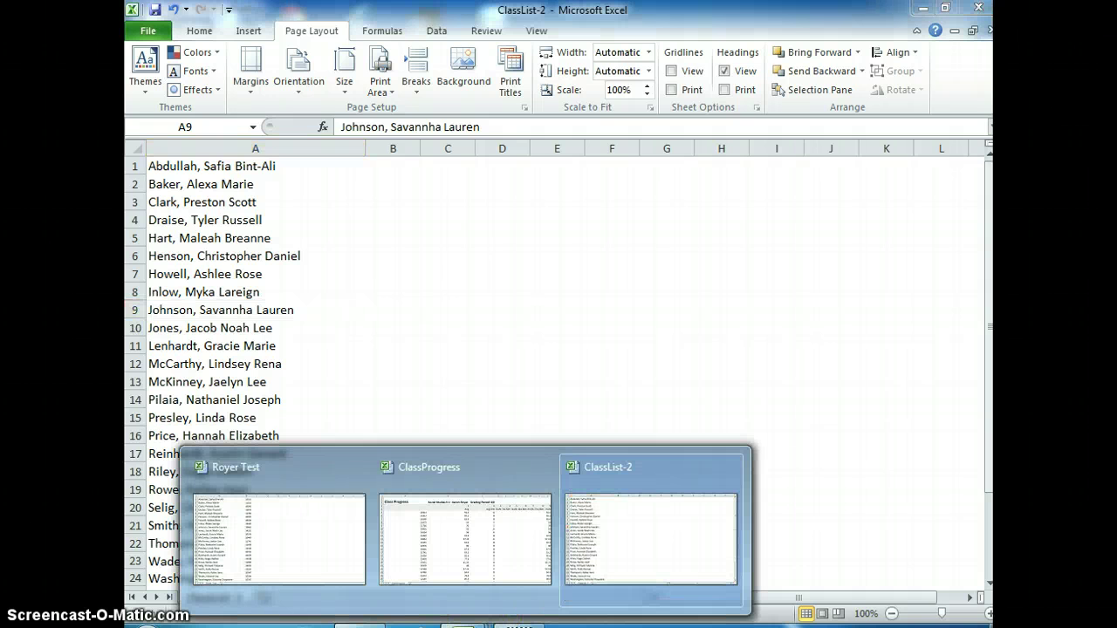
pyautogui.moveTo(359, 621)
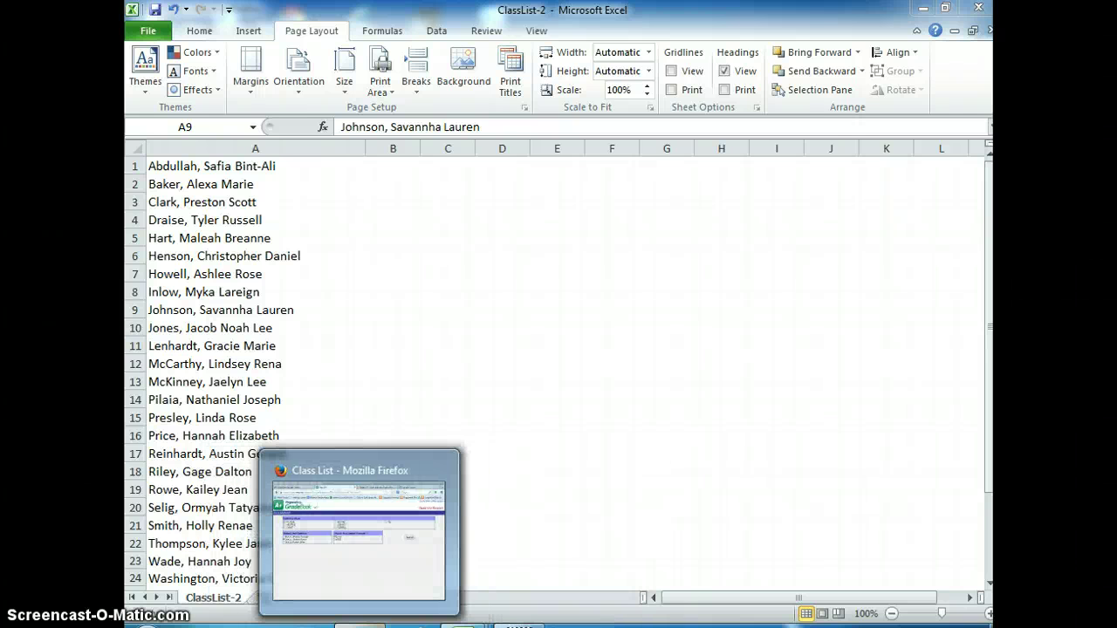
pyautogui.click(367, 625)
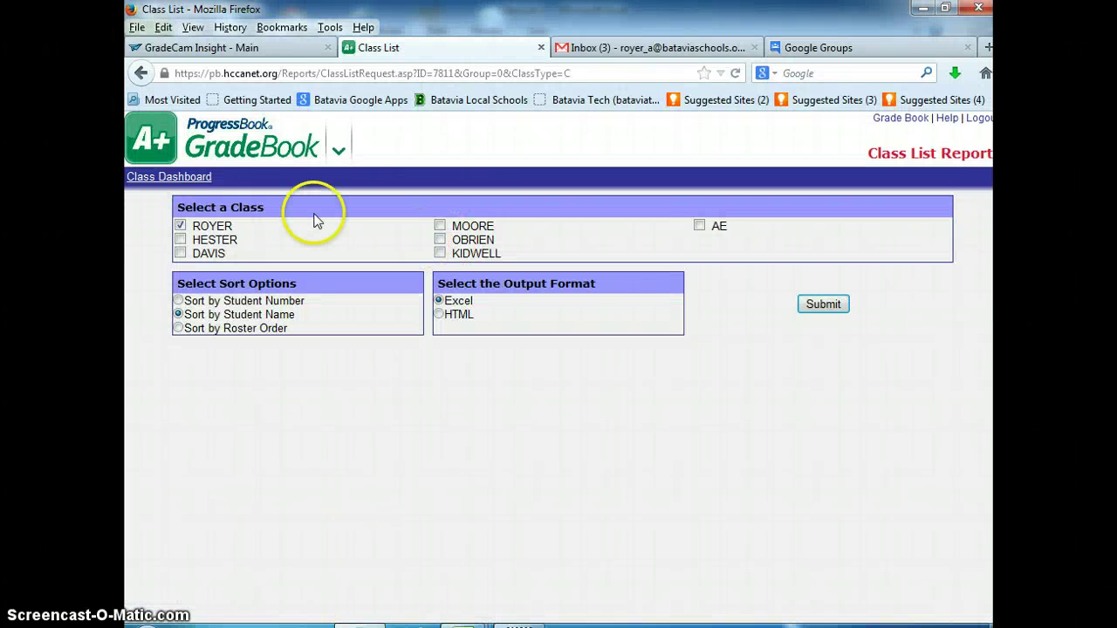
pyautogui.click(150, 178)
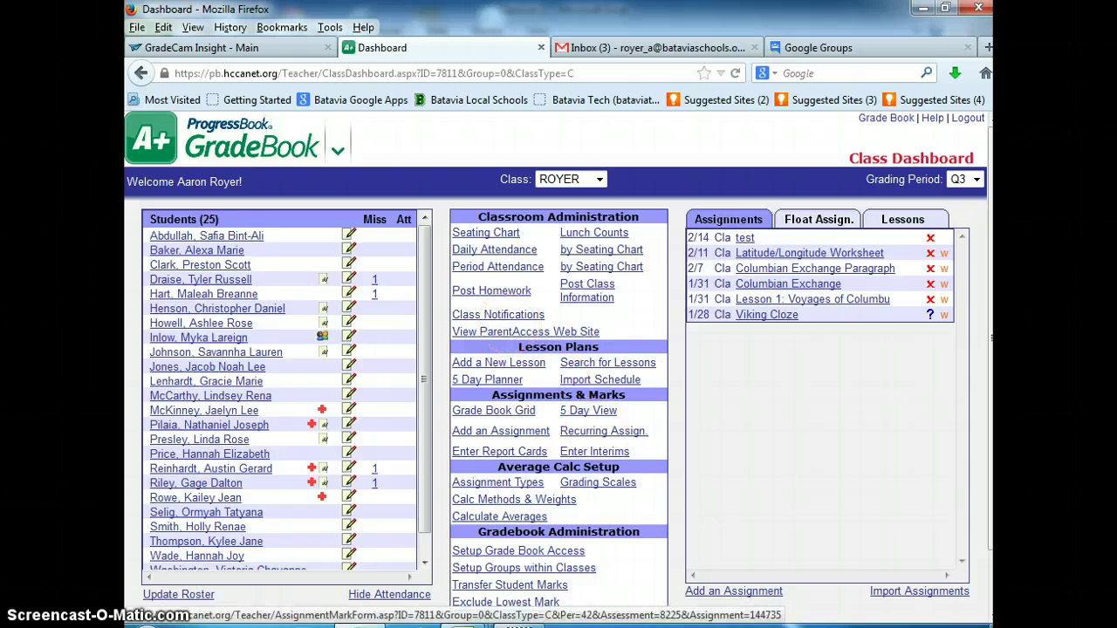
pyautogui.scroll(-1, 992, 272)
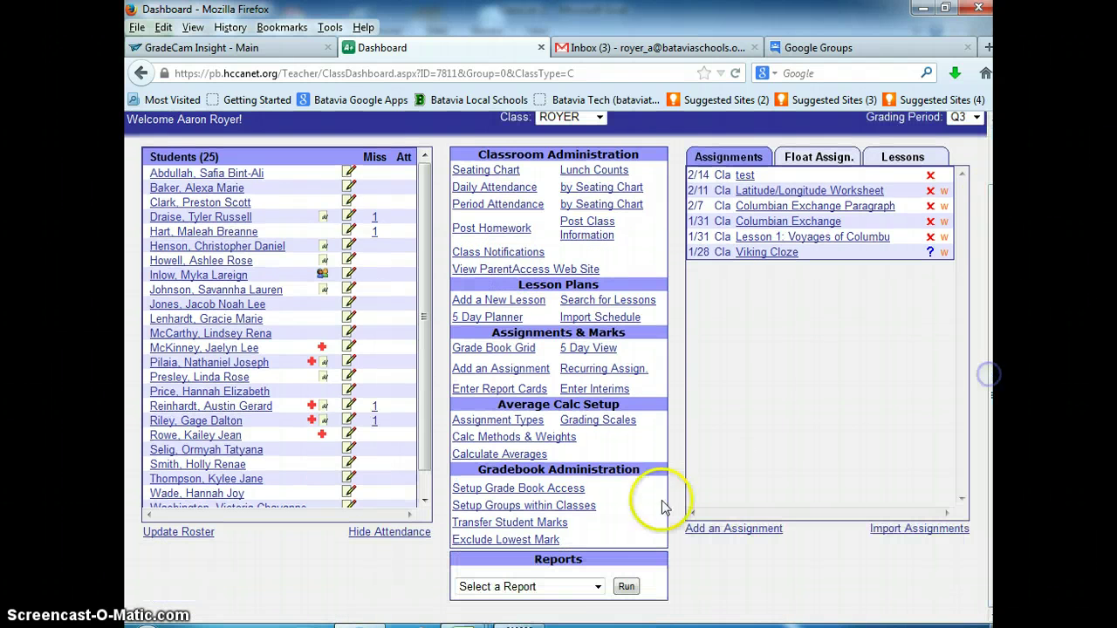
pyautogui.click(598, 588)
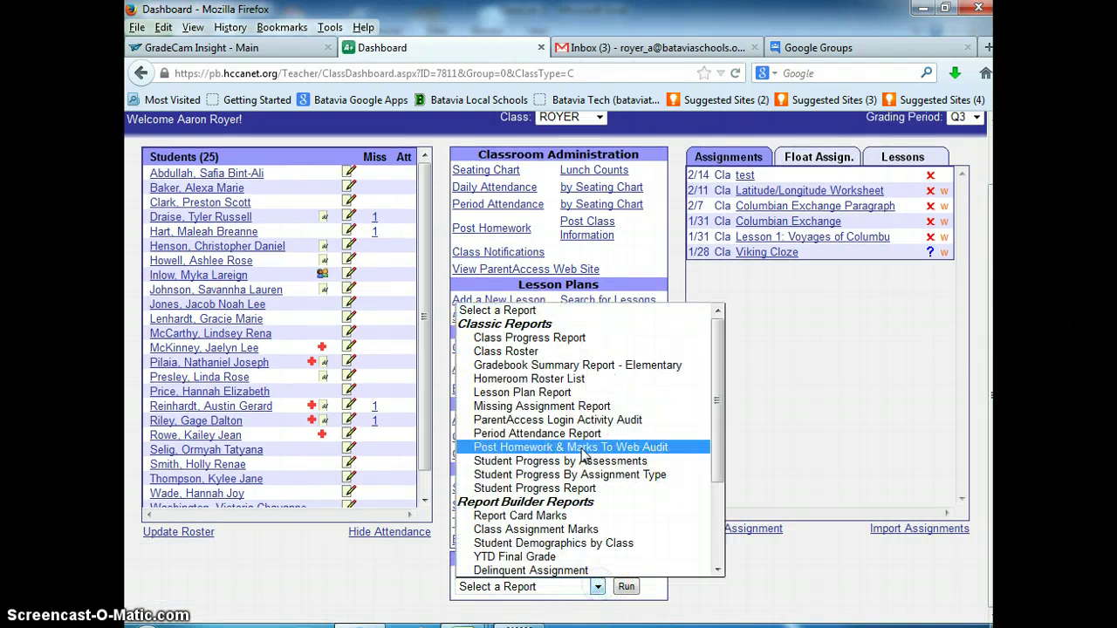
pyautogui.click(535, 340)
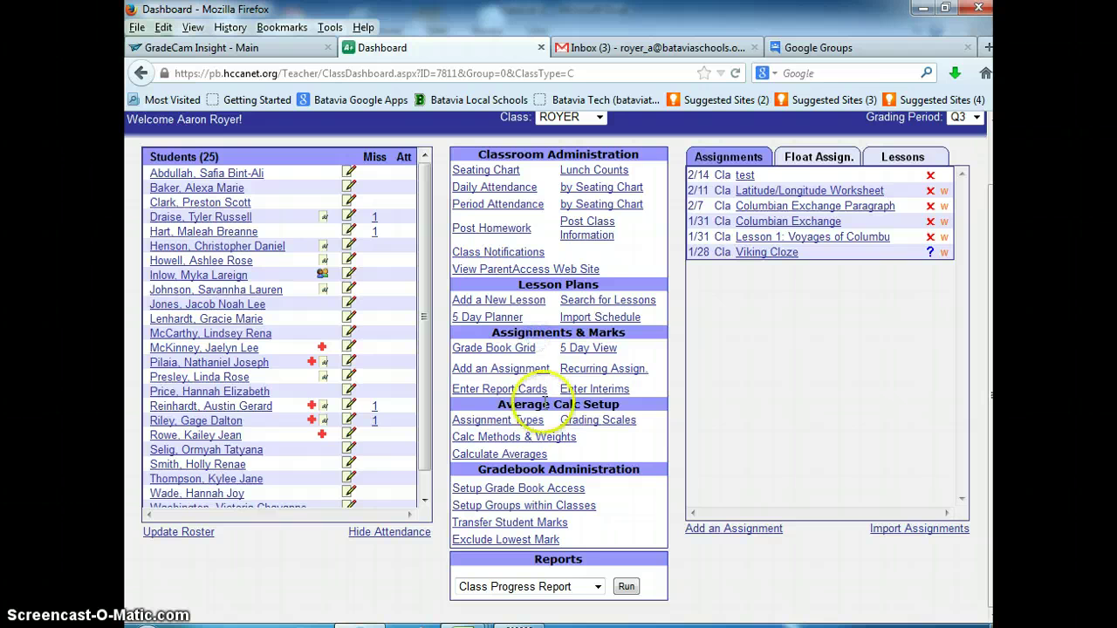
pyautogui.click(626, 586)
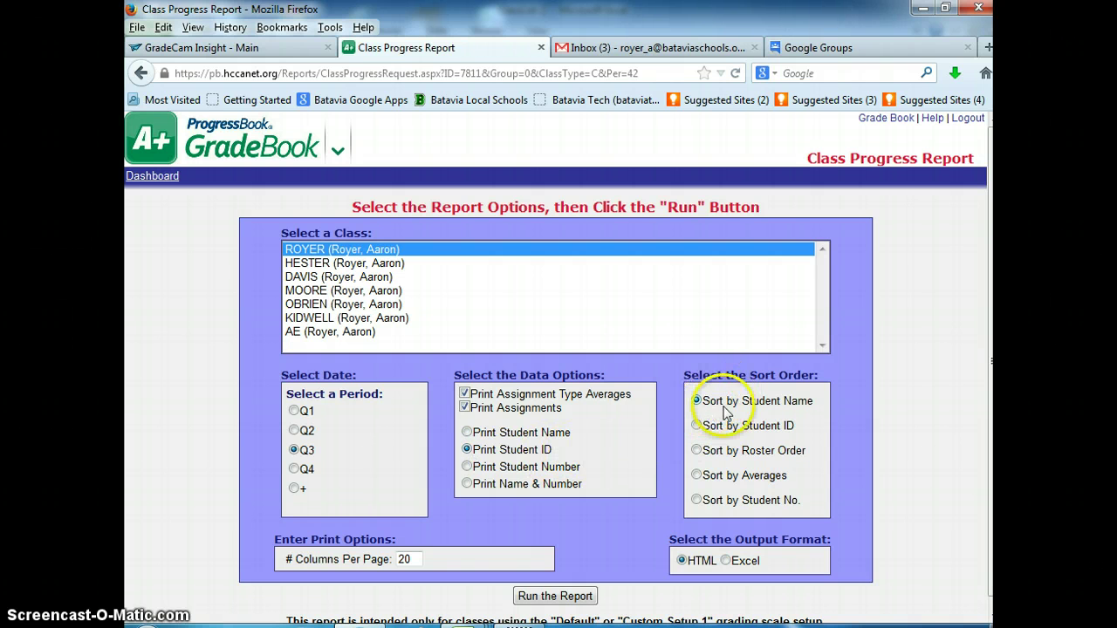
# Step: Run the Class Progress Report in Excel format and open ClassProgress.xls in Microsoft Excel
pyautogui.click(726, 561)
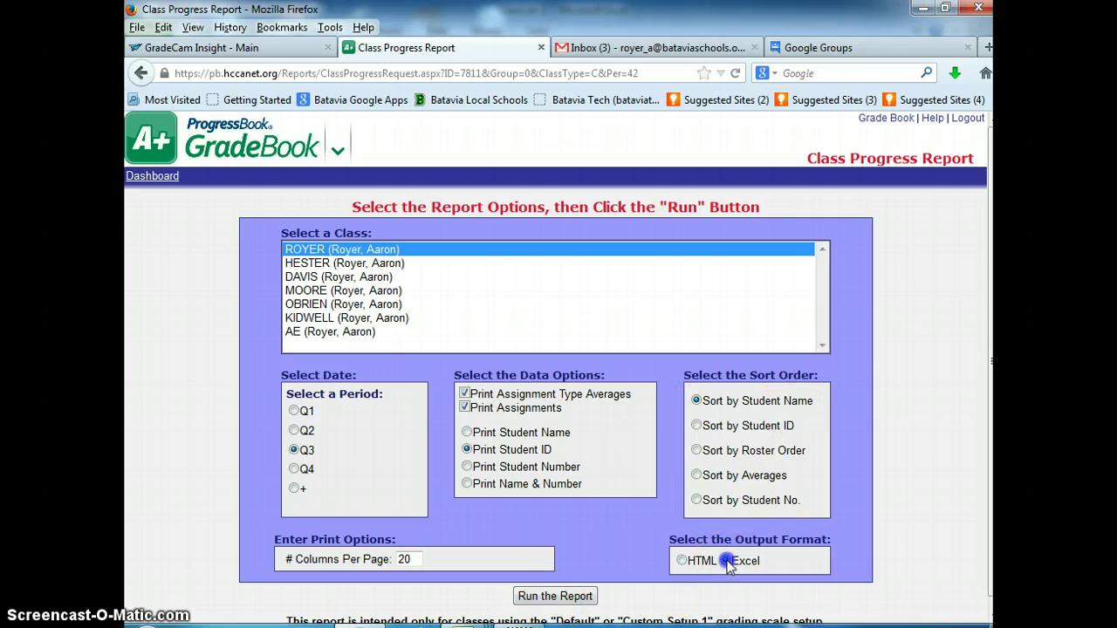
pyautogui.click(548, 597)
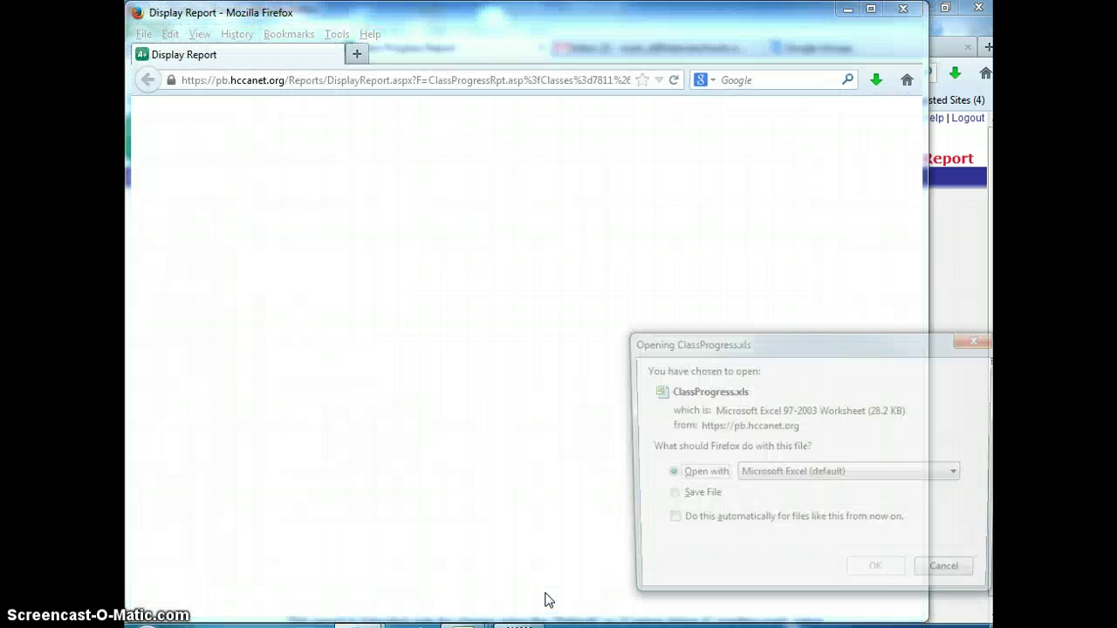
pyautogui.click(882, 584)
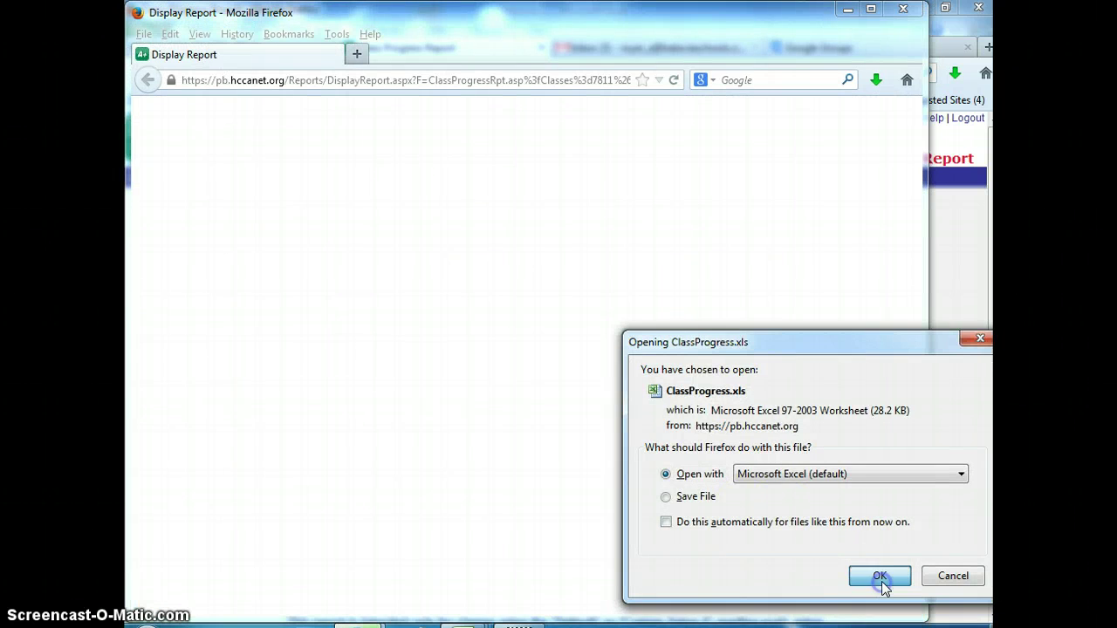
pyautogui.click(882, 379)
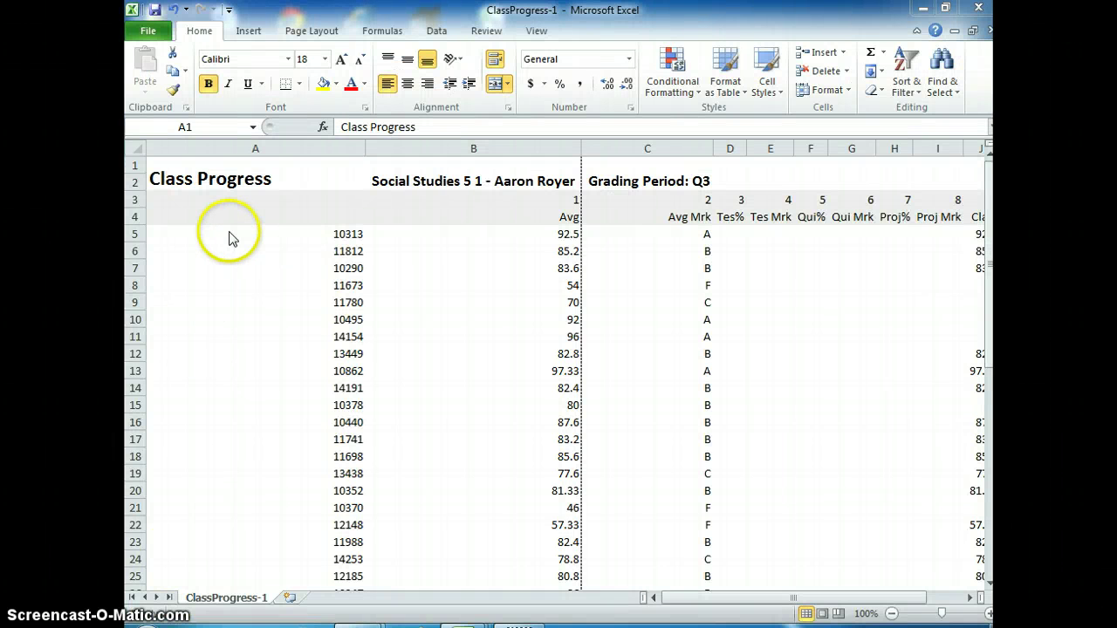
# Step: Copy the student IDs in cells A5 to A29 of the class progress sheet
pyautogui.click(309, 230)
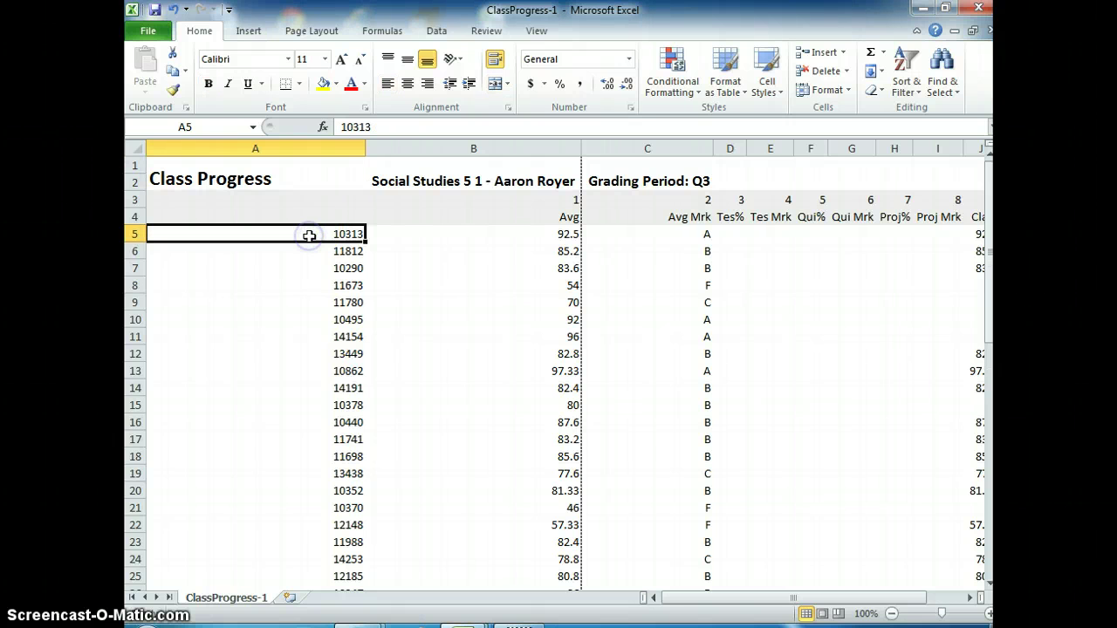
pyautogui.moveTo(309, 235); pyautogui.dragTo(335, 562)
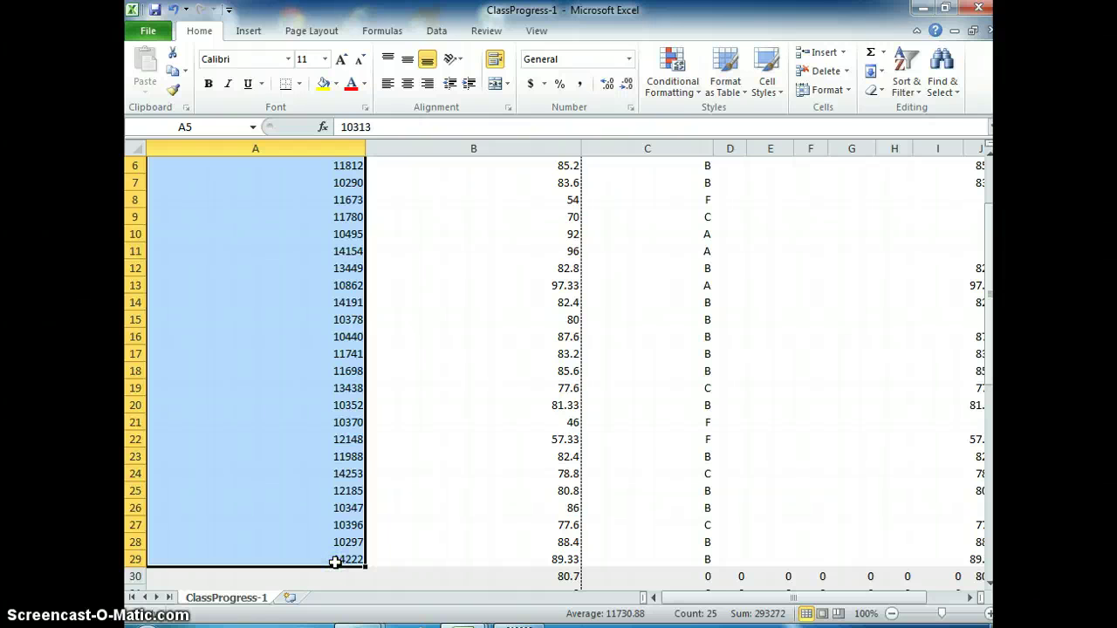
pyautogui.hotkey('ctrl', 'c')
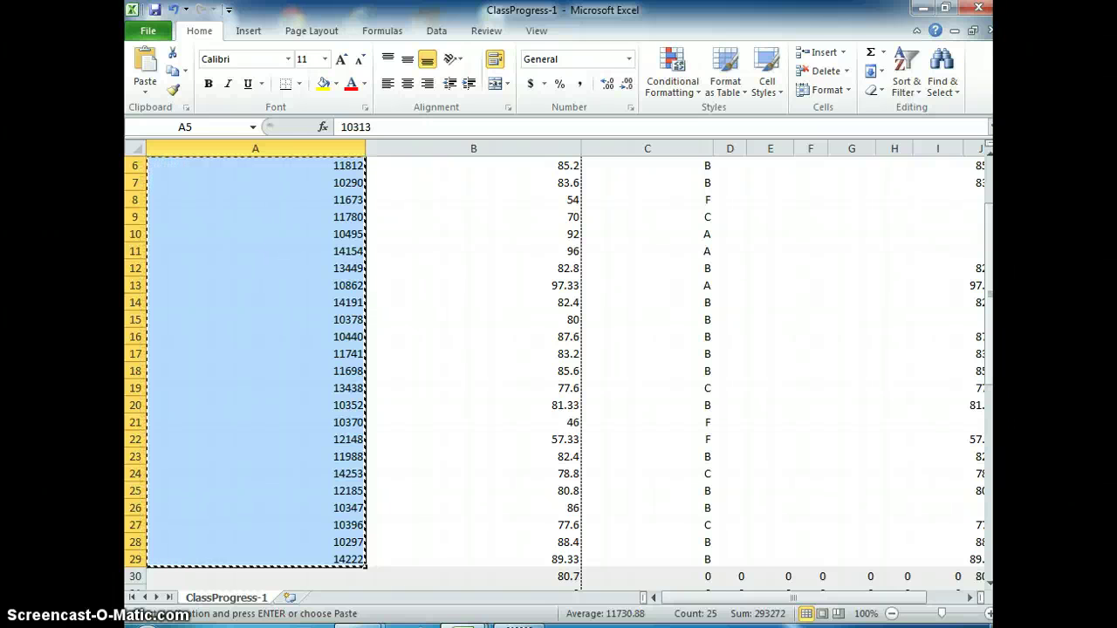
# Step: Switch to the ClassList-2 workbook and paste the student IDs into cells B1 to B25 beside the student names
pyautogui.moveTo(462, 625)
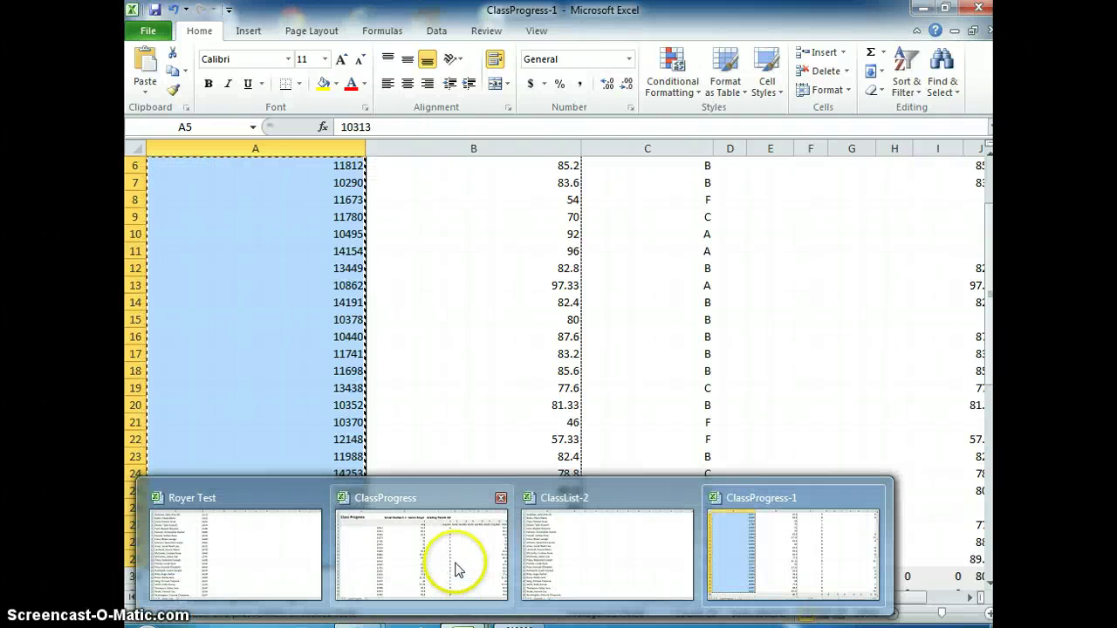
pyautogui.moveTo(494, 563)
pyautogui.click(585, 561)
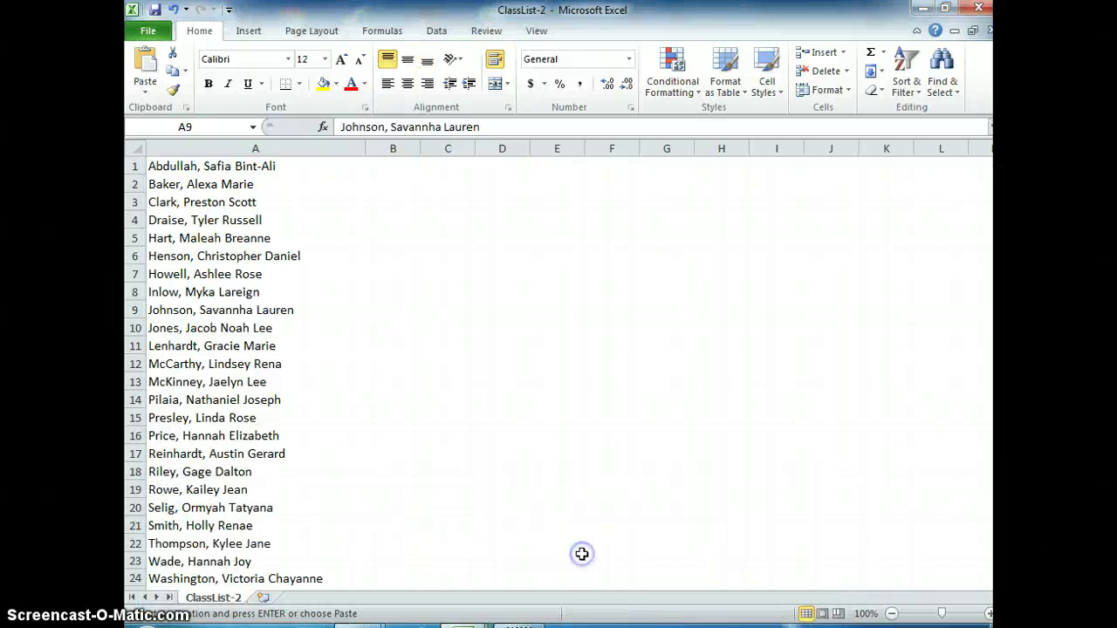
pyautogui.click(410, 166)
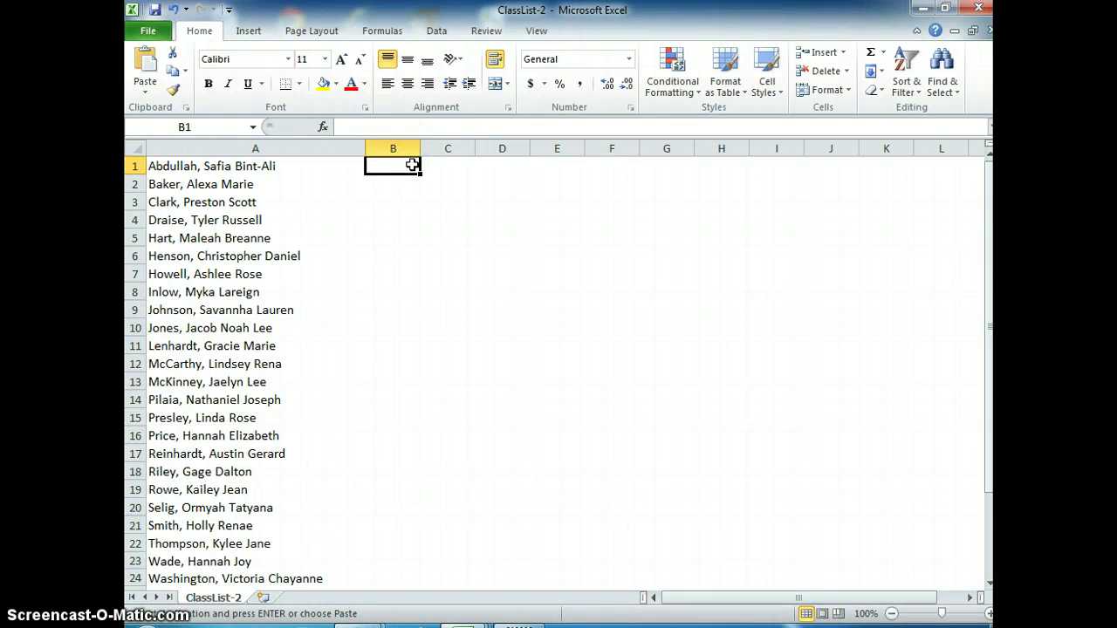
pyautogui.moveTo(412, 233); pyautogui.dragTo(387, 559)
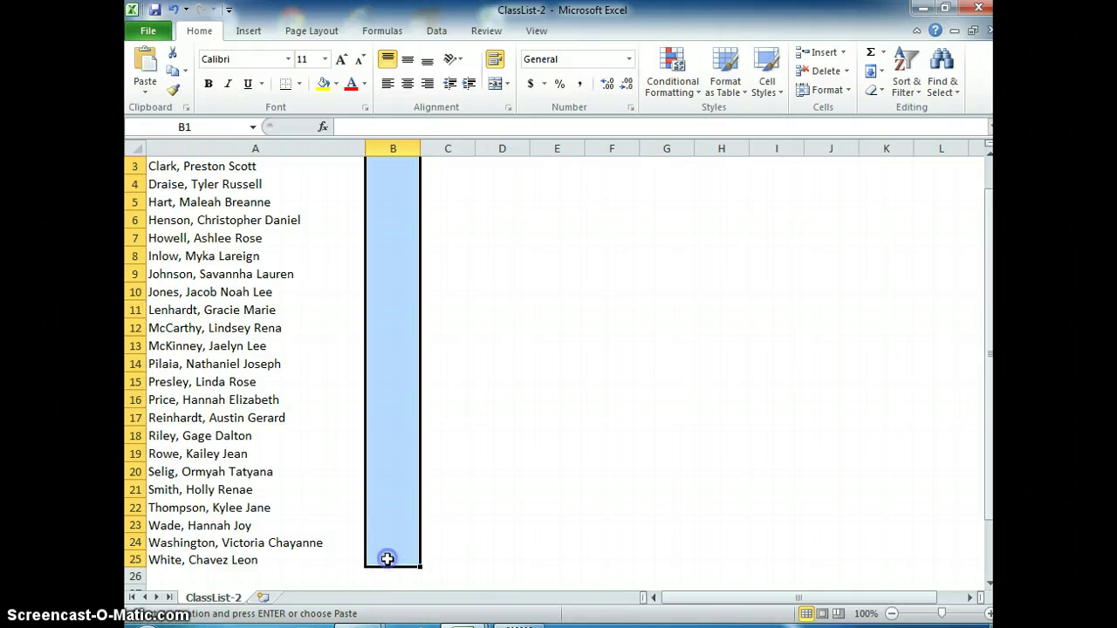
pyautogui.hotkey('ctrl', 'v')
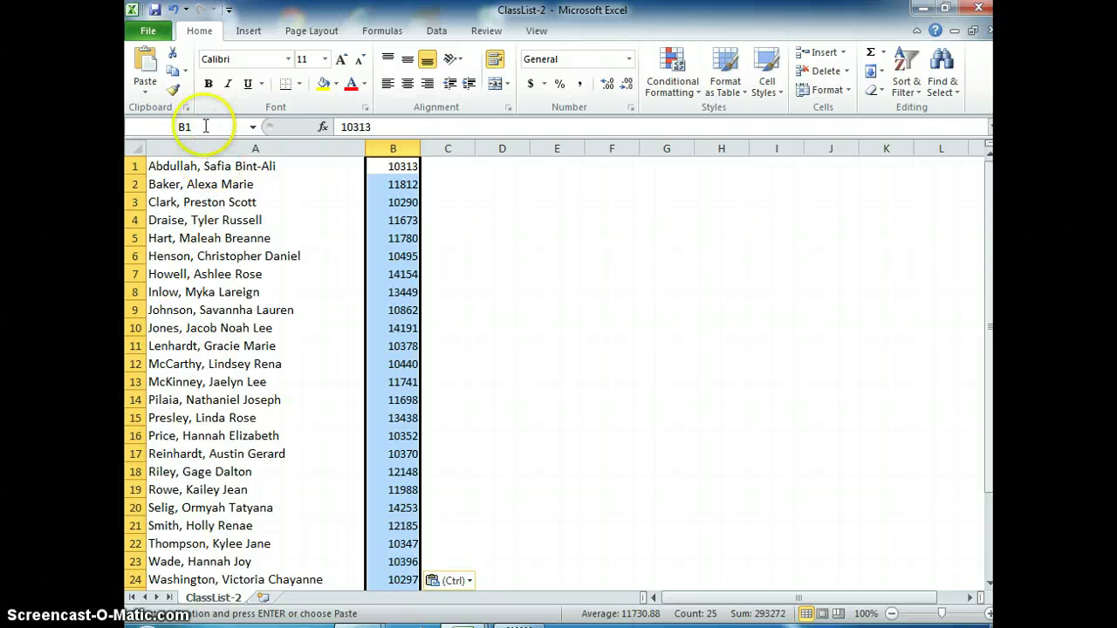
# Step: Start saving a copy of the workbook to the Desktop, naming it with the teacher's surname followed by "GC Import"
pyautogui.click(150, 28)
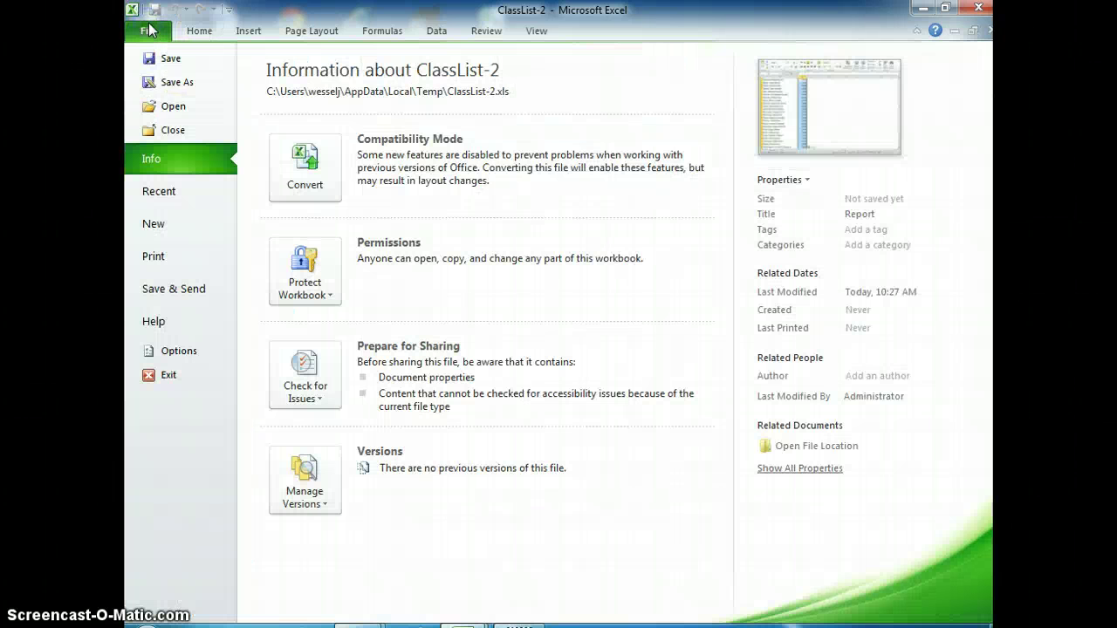
pyautogui.click(177, 80)
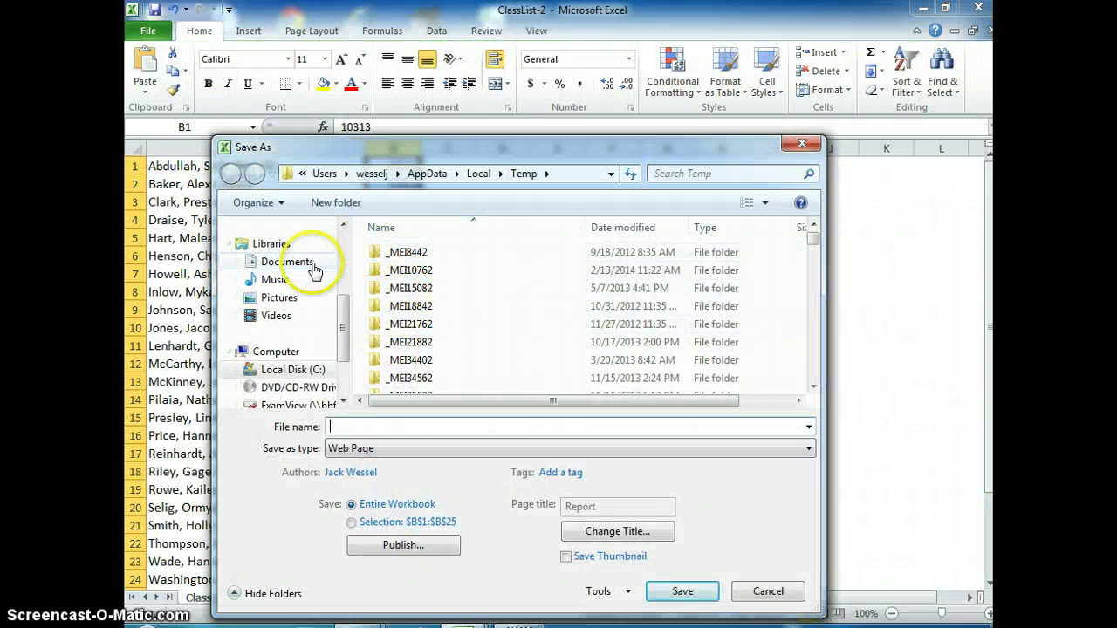
pyautogui.moveTo(341, 346); pyautogui.dragTo(342, 228)
pyautogui.click(280, 288)
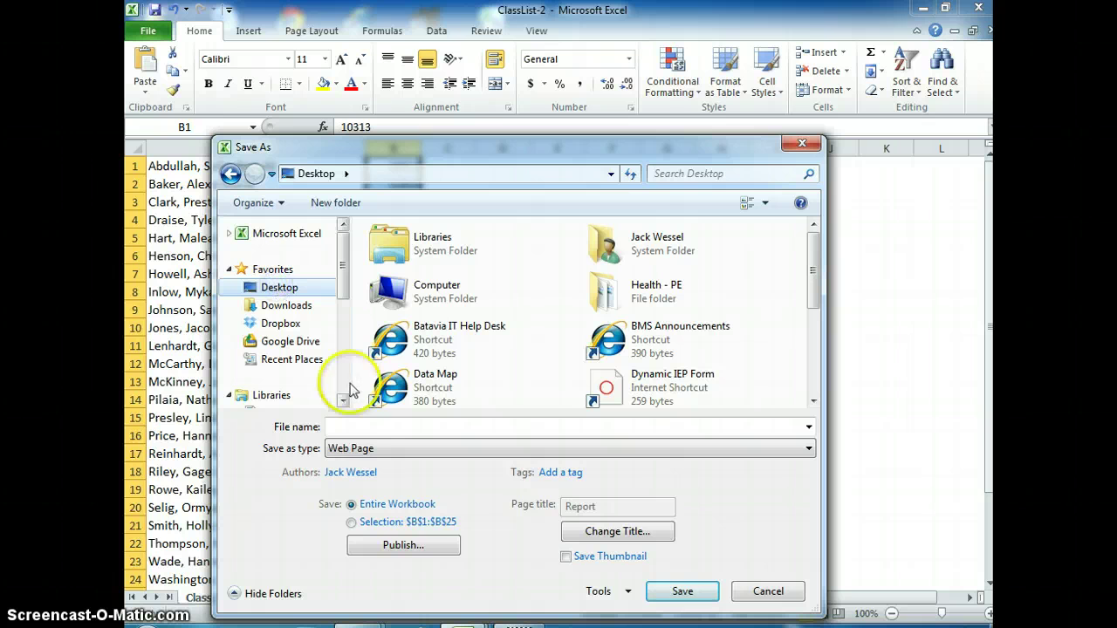
pyautogui.click(361, 427)
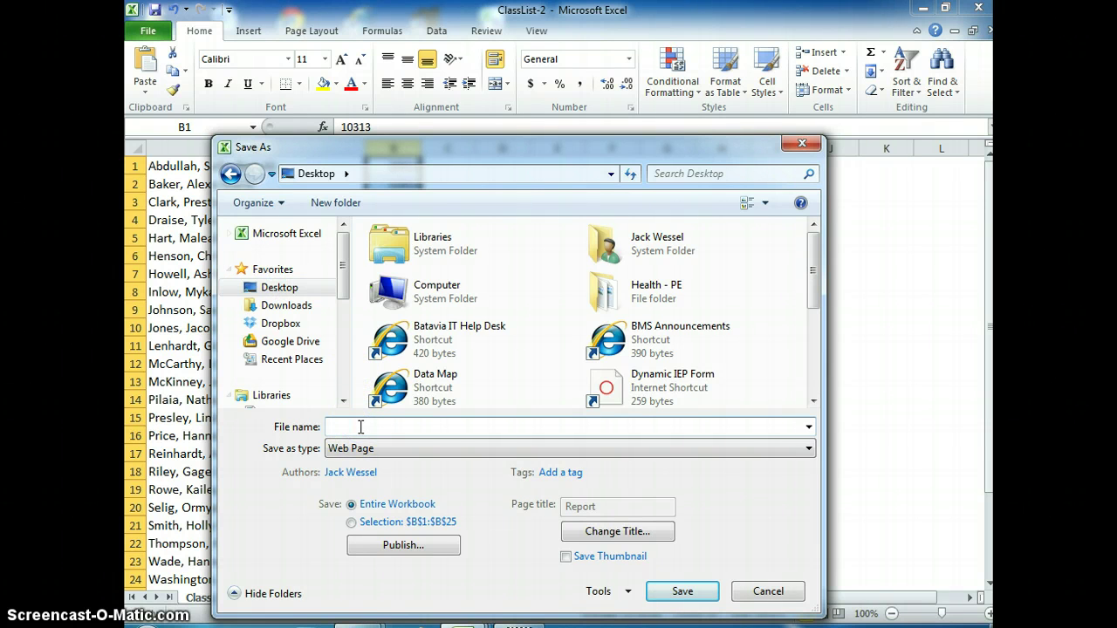
pyautogui.write('Royer')
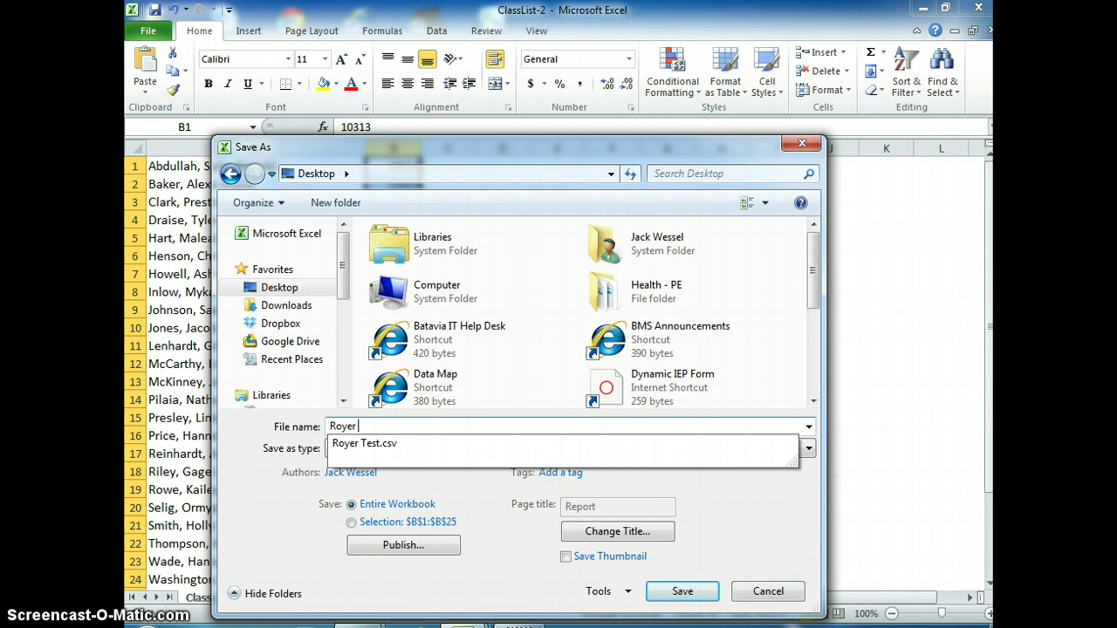
pyautogui.write(' C')
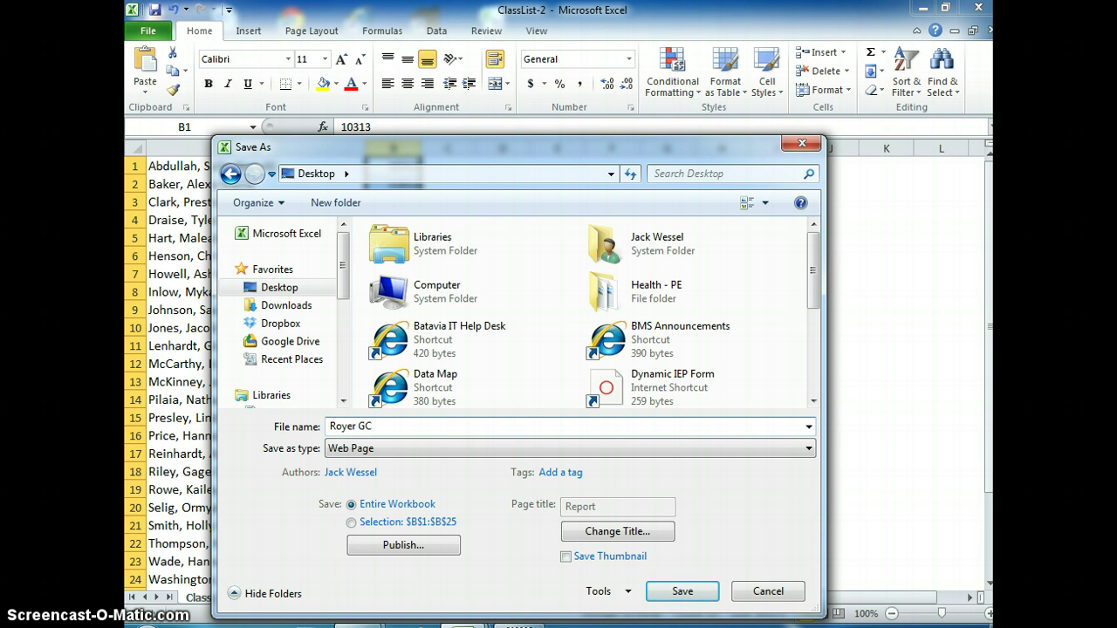
# Step: Save the file as CSV (MS-DOS) and keep the workbook in that format
pyautogui.click(423, 454)
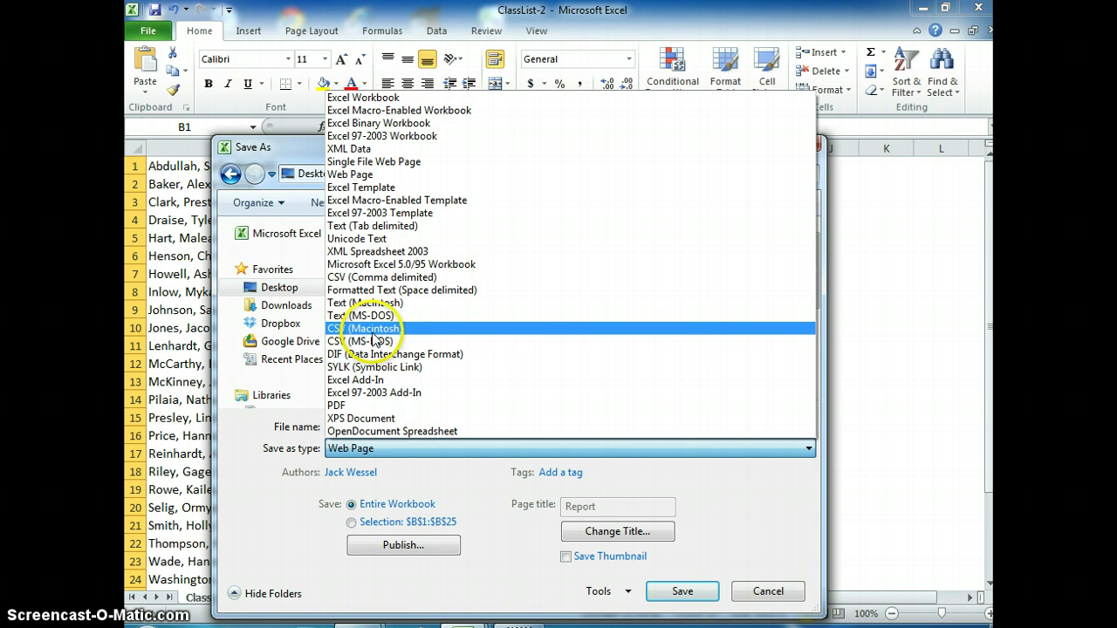
pyautogui.click(348, 342)
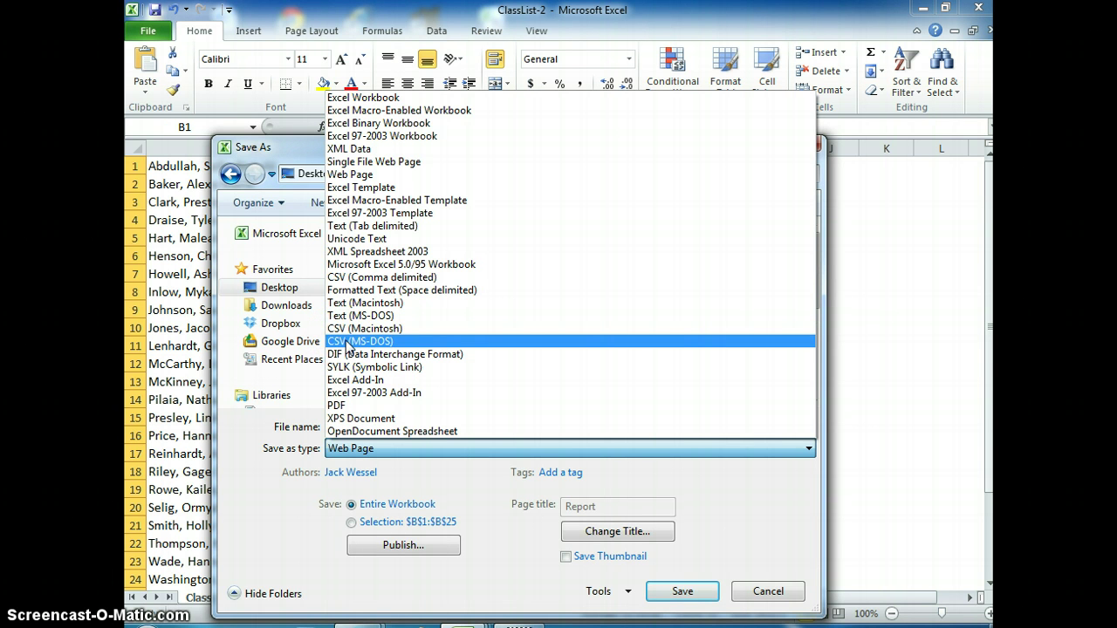
pyautogui.click(348, 342)
pyautogui.click(670, 520)
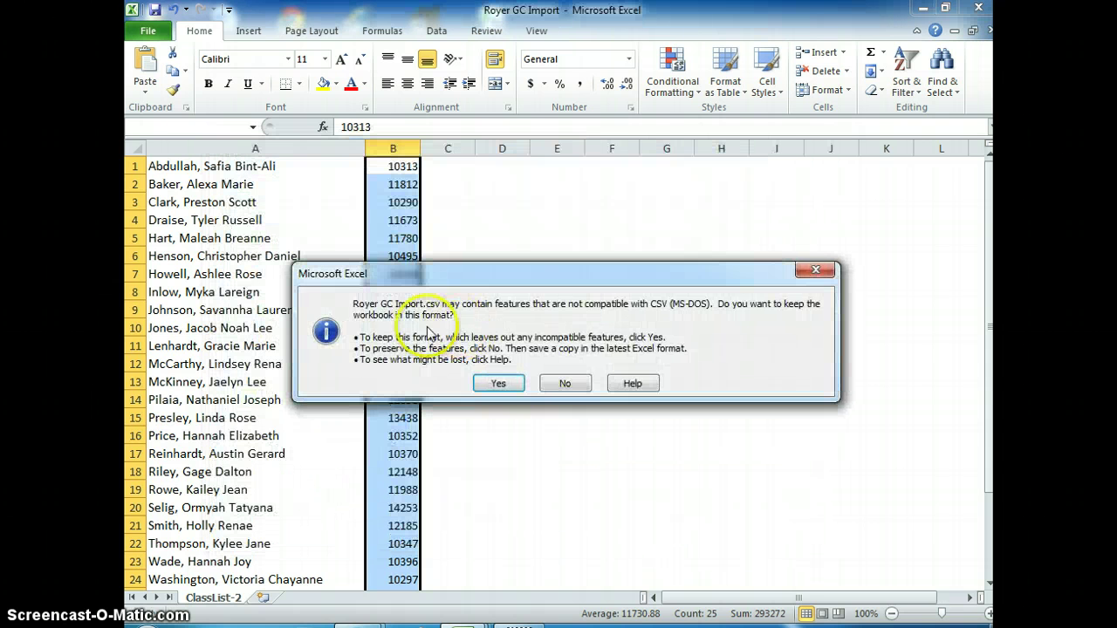
pyautogui.click(509, 383)
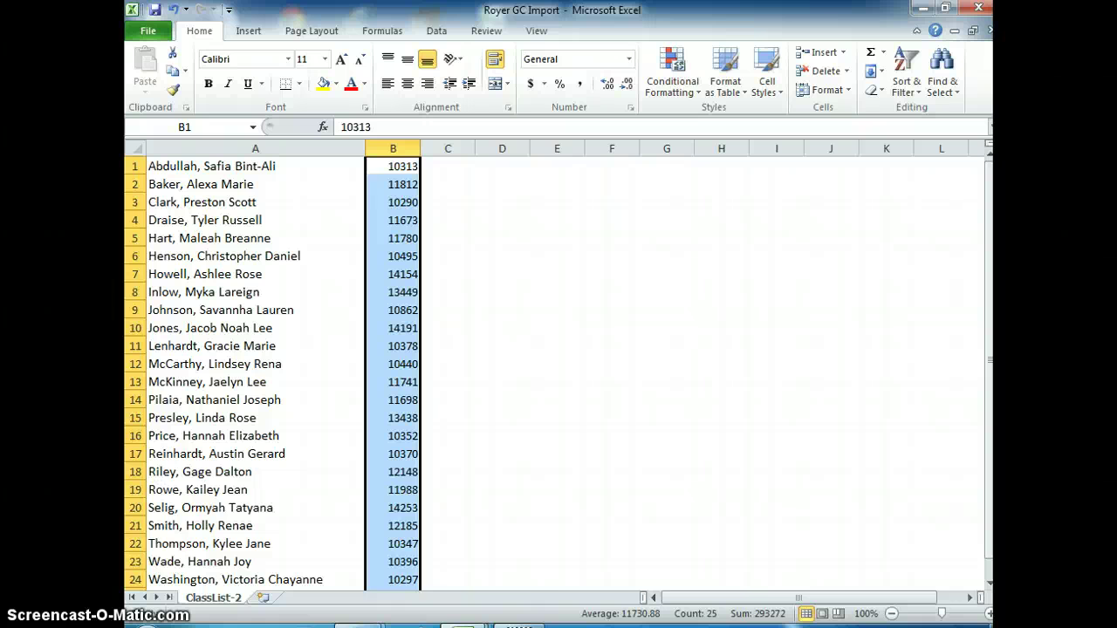
# Step: Switch to GradeCam Insight in Firefox and import the "GC Import" CSV file from the Desktop into the Test 2 roster
pyautogui.moveTo(357, 625)
pyautogui.moveTo(418, 534)
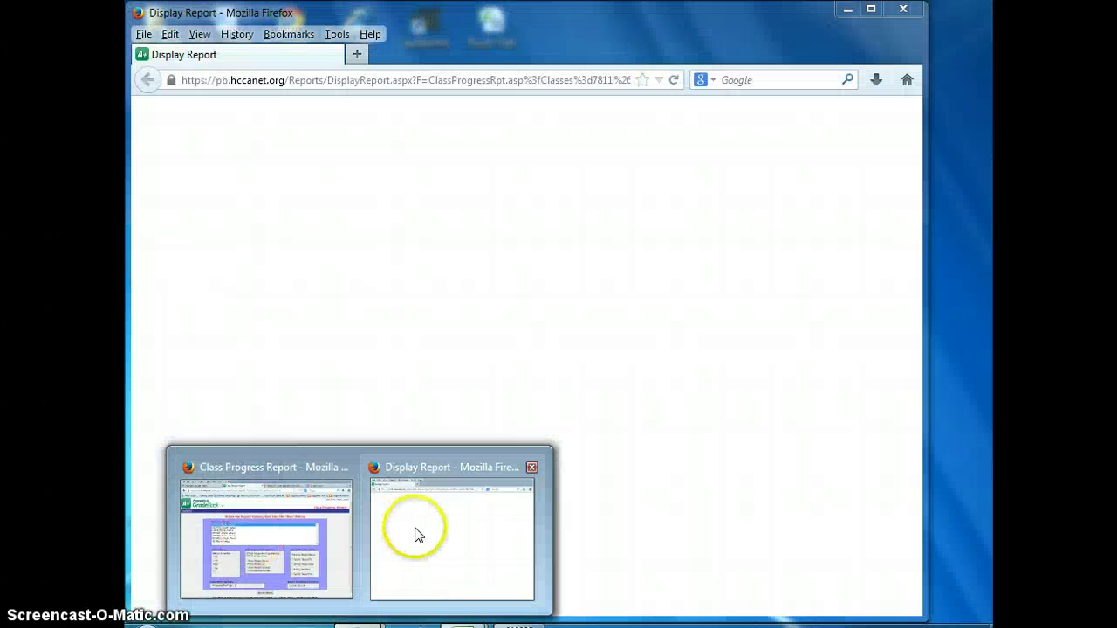
pyautogui.click(240, 532)
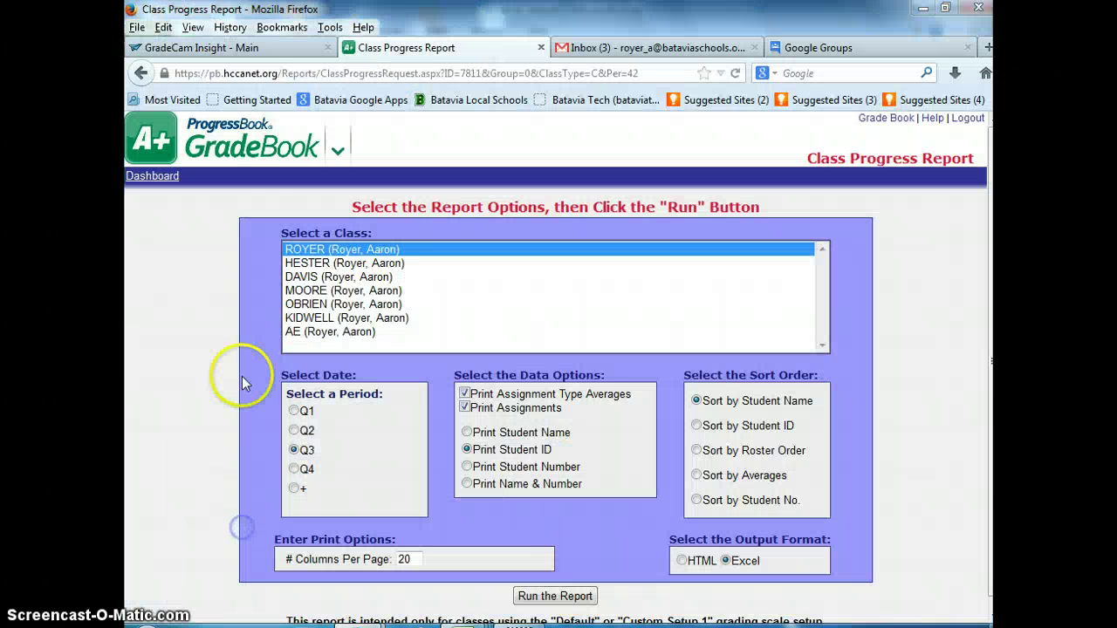
pyautogui.click(253, 47)
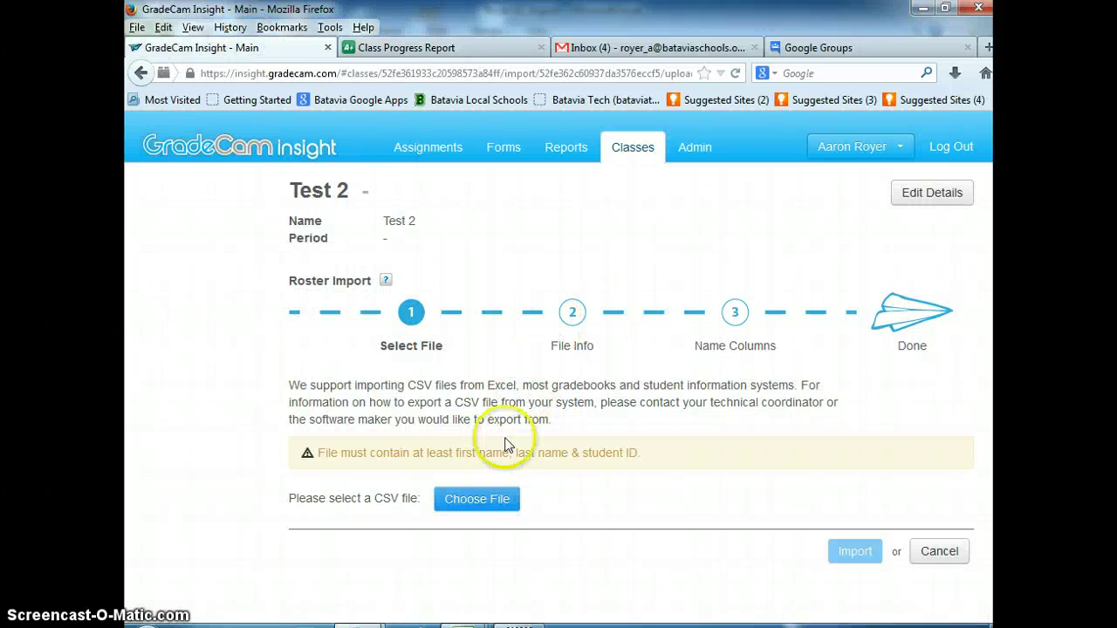
pyautogui.click(487, 506)
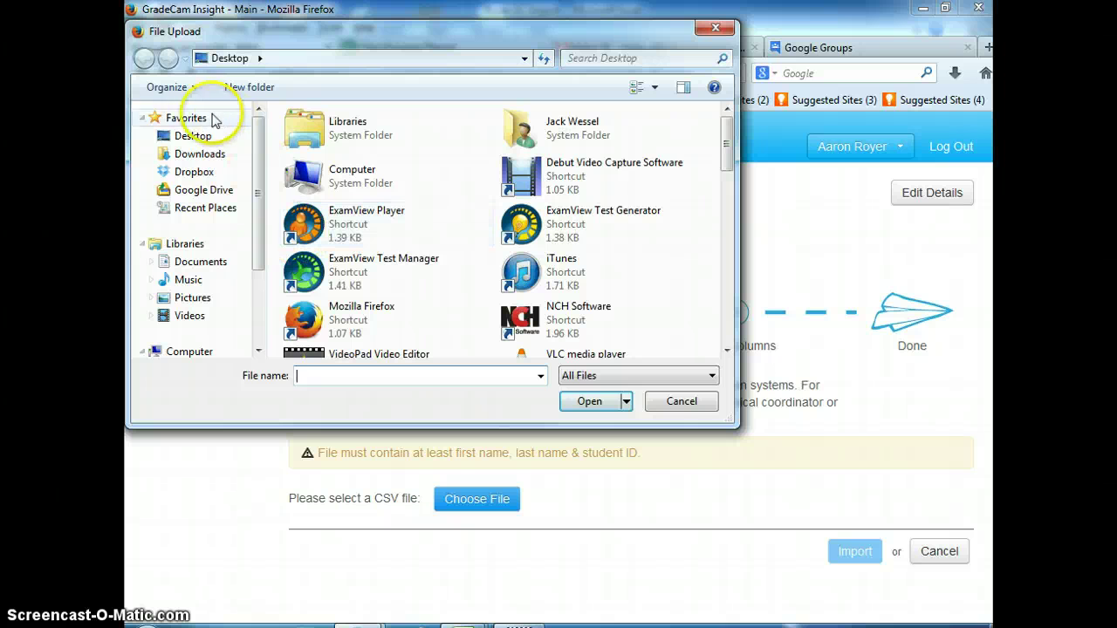
pyautogui.click(199, 139)
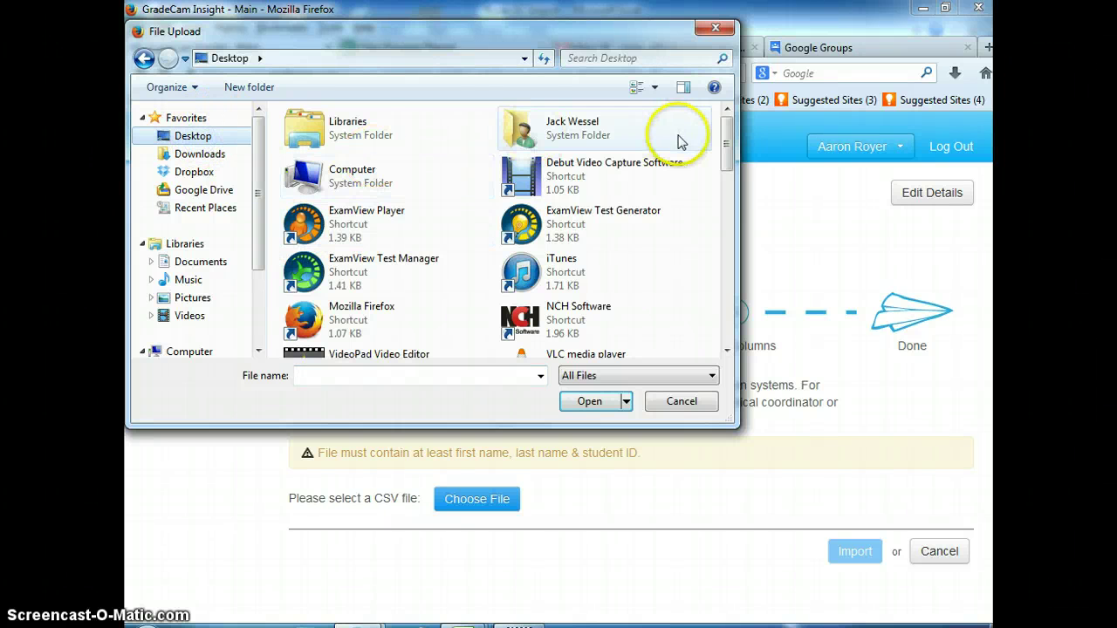
pyautogui.moveTo(727, 144); pyautogui.dragTo(733, 288)
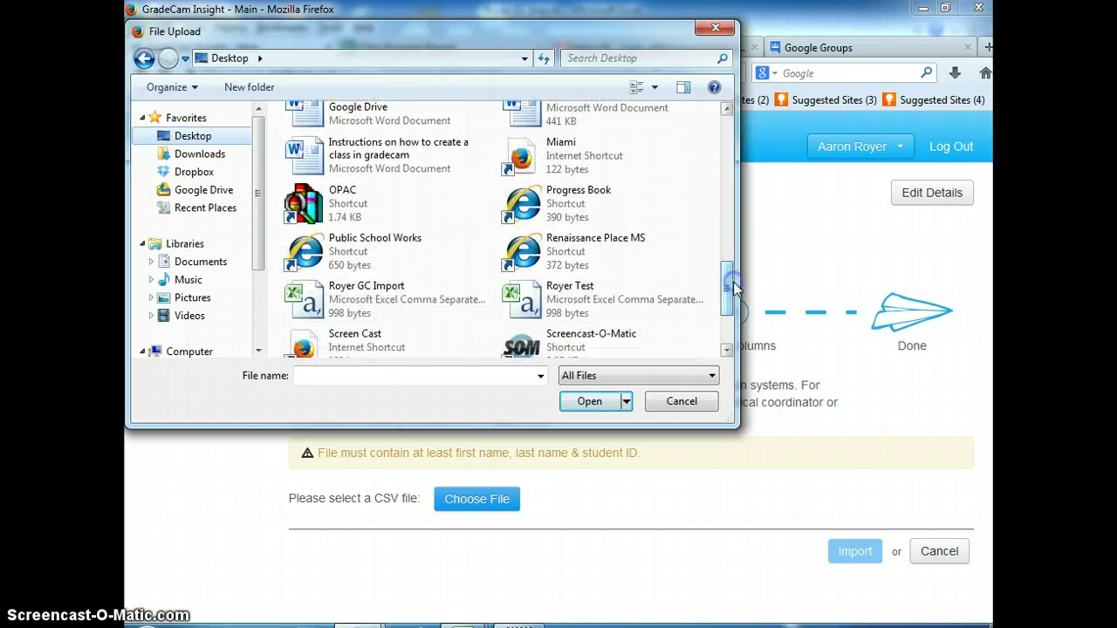
pyautogui.click(353, 314)
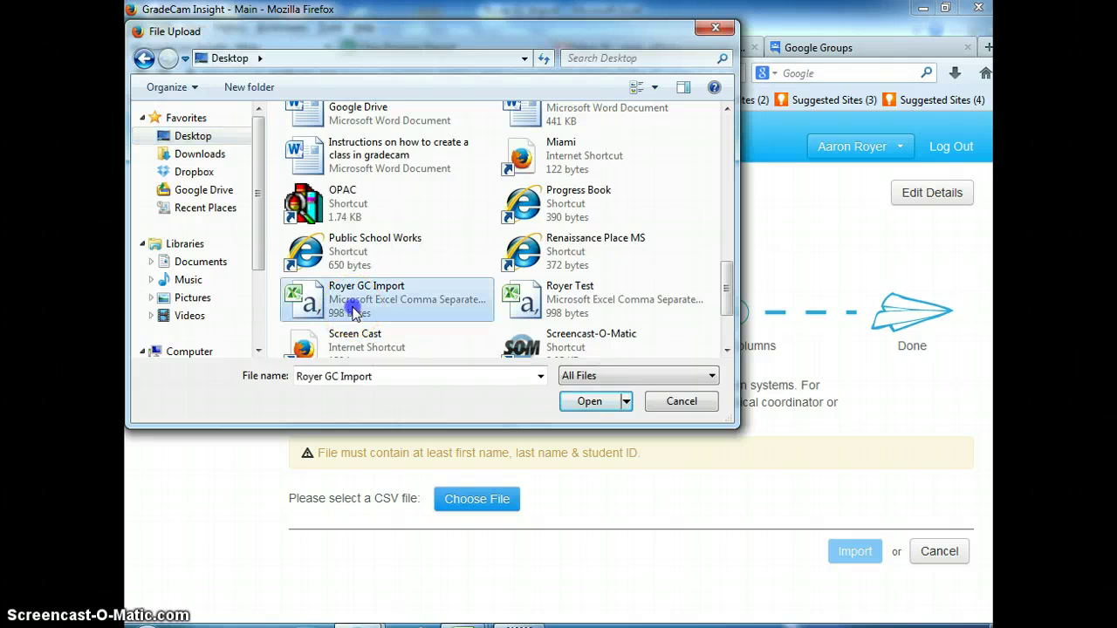
pyautogui.click(601, 403)
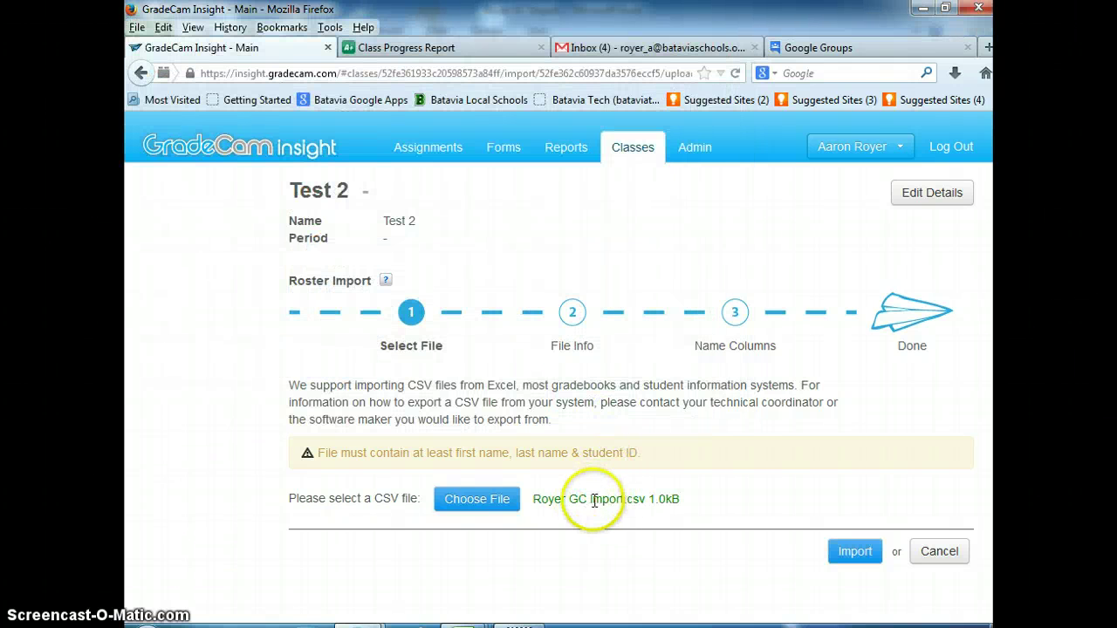
pyautogui.click(856, 553)
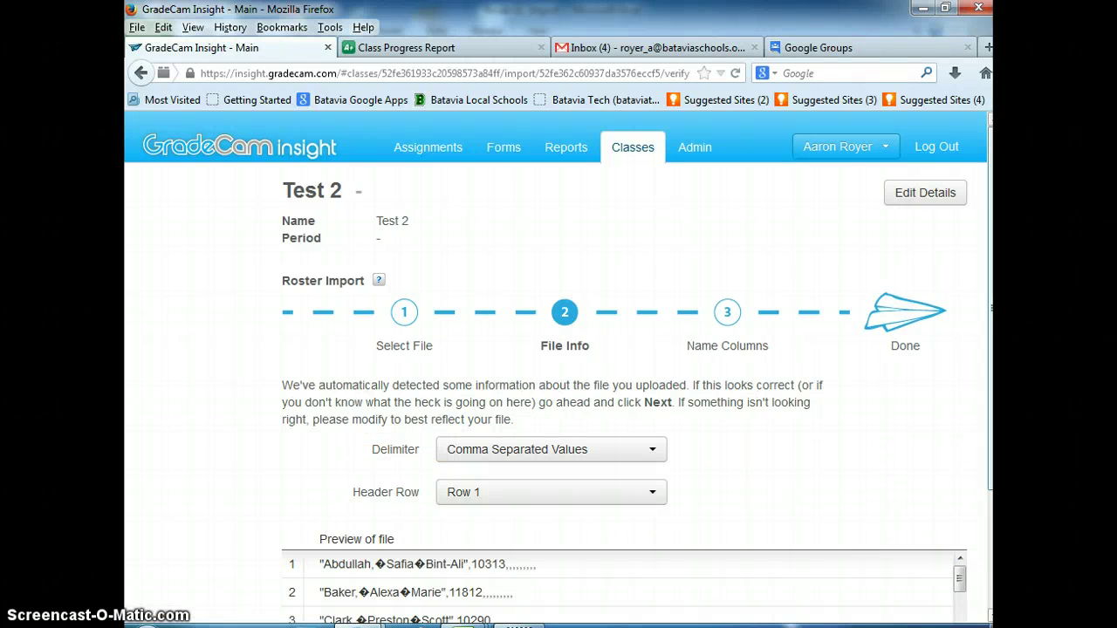
# Step: Set the import's header row to No Header with Comma Separated Values as the delimiter, and continue to naming the columns
pyautogui.moveTo(990, 317); pyautogui.dragTo(961, 434)
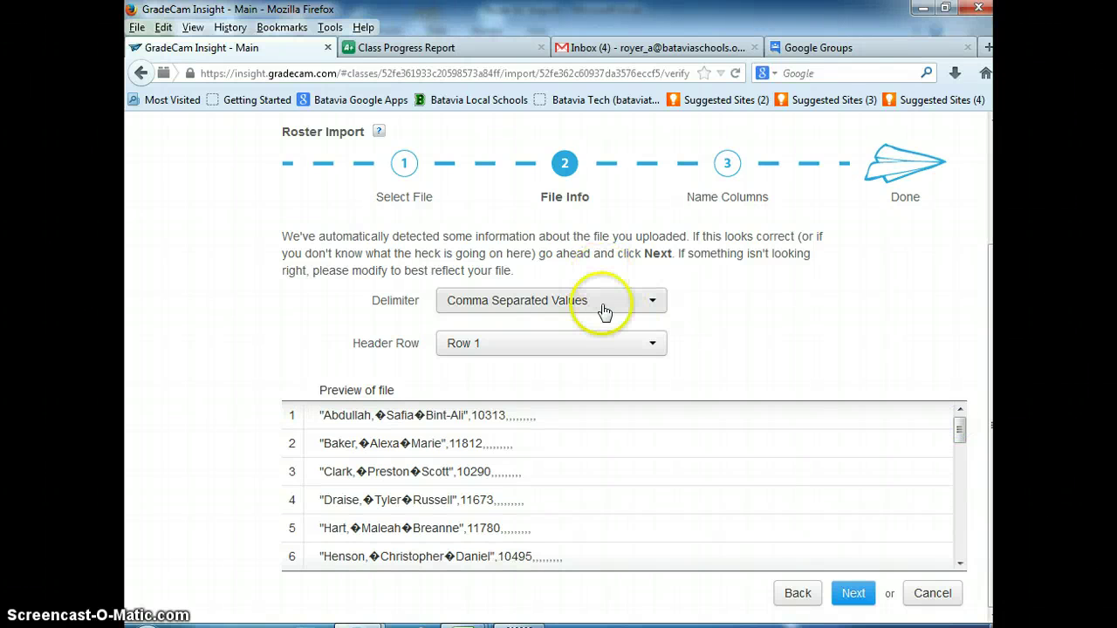
pyautogui.click(649, 310)
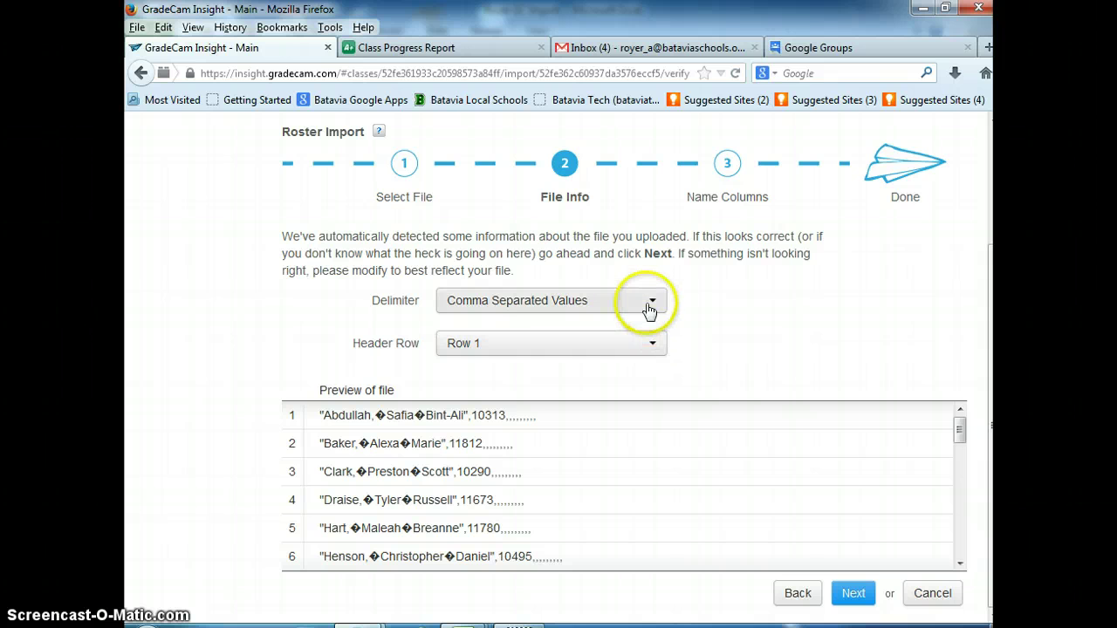
pyautogui.click(474, 386)
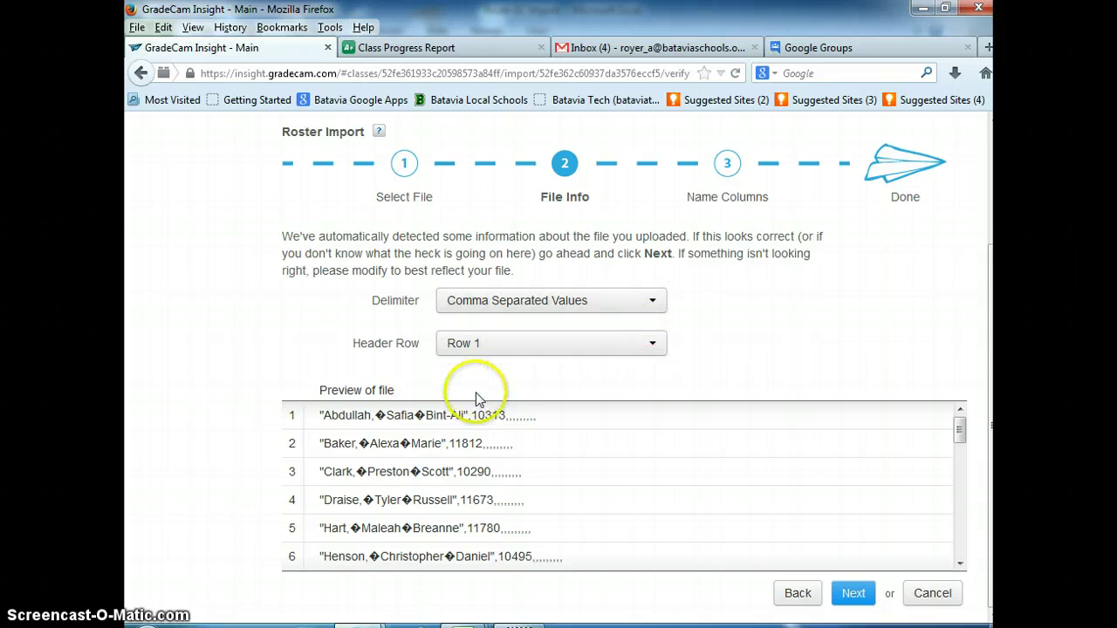
pyautogui.click(601, 346)
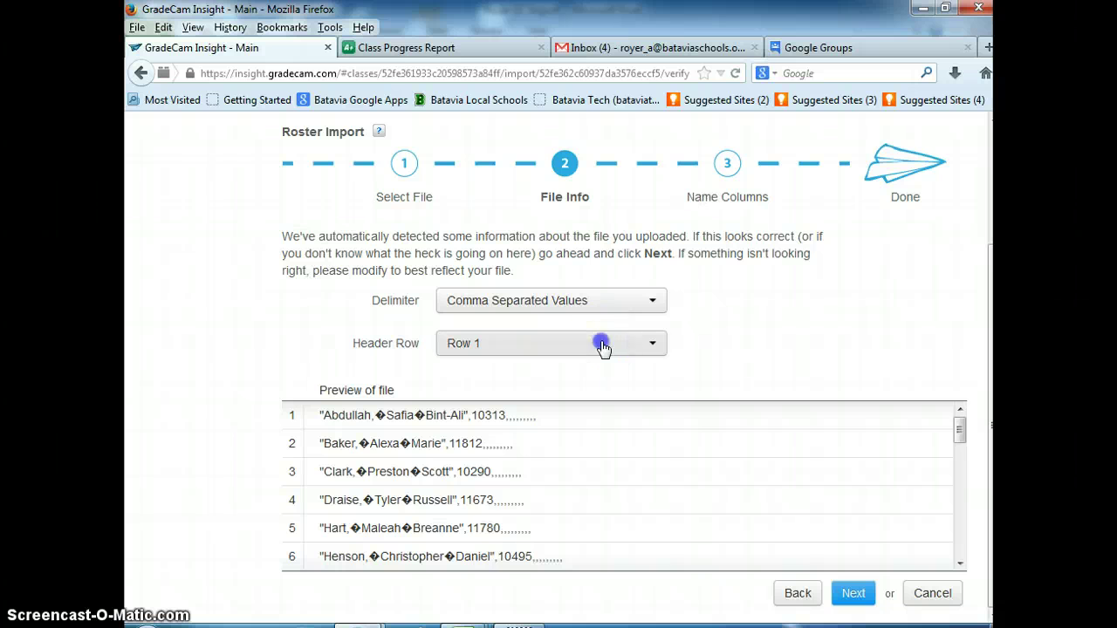
pyautogui.click(493, 375)
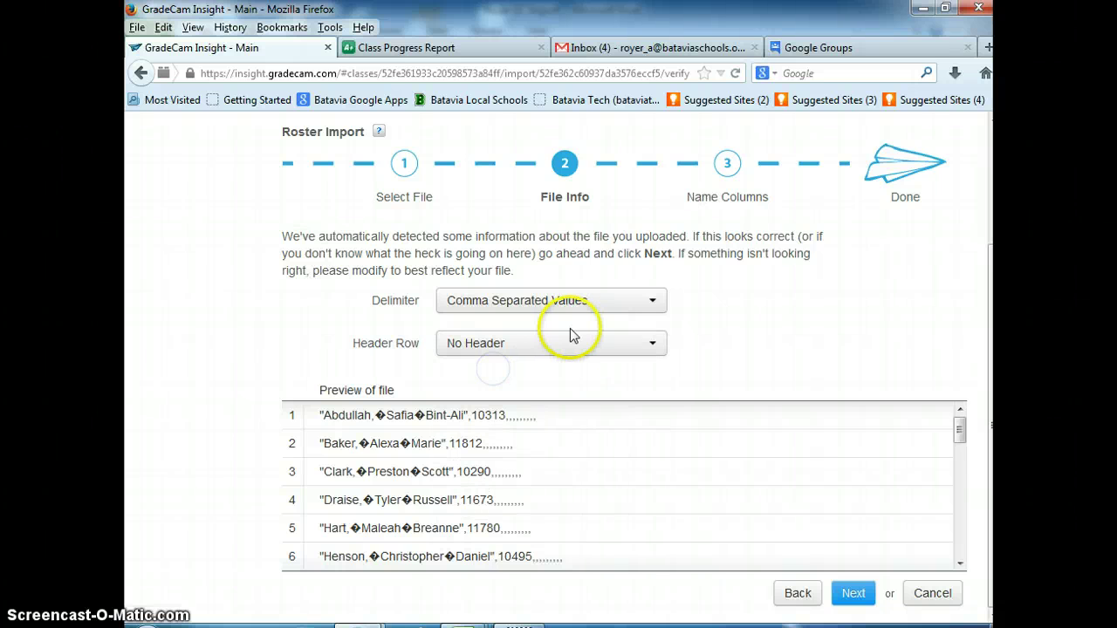
pyautogui.click(854, 594)
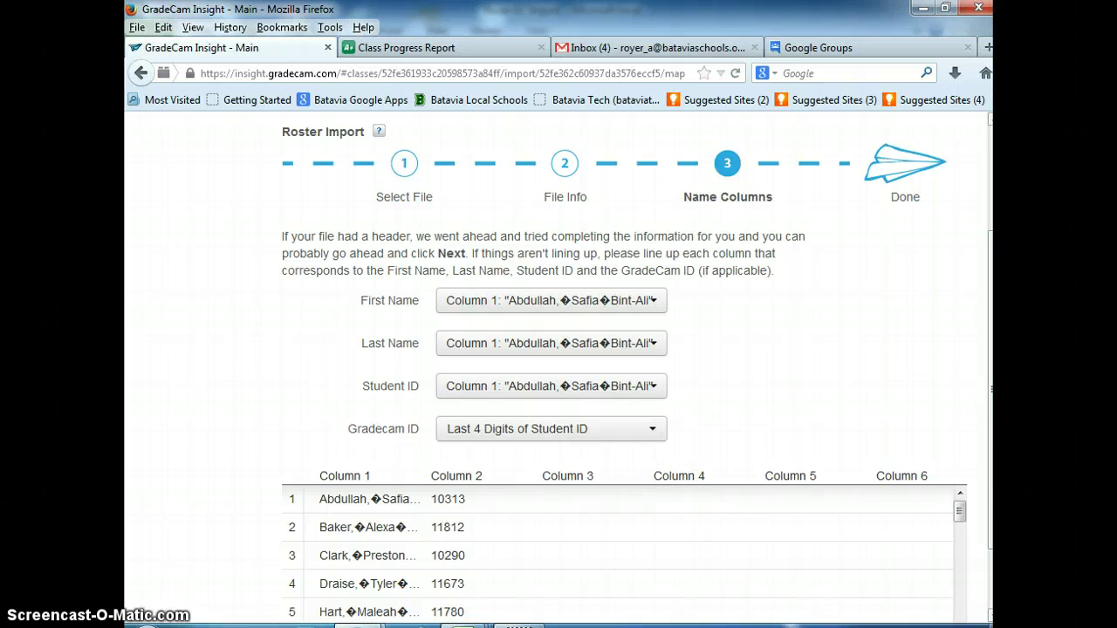
# Step: Map the roster import's Student ID field to Column 2 of the file
pyautogui.moveTo(992, 250); pyautogui.dragTo(987, 300)
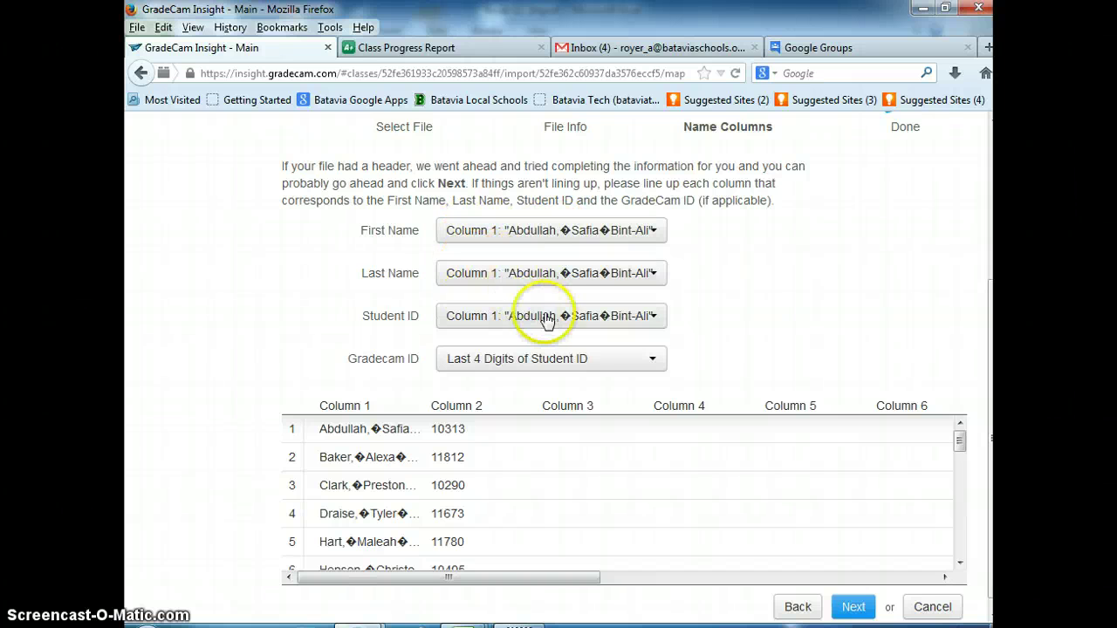
pyautogui.click(588, 318)
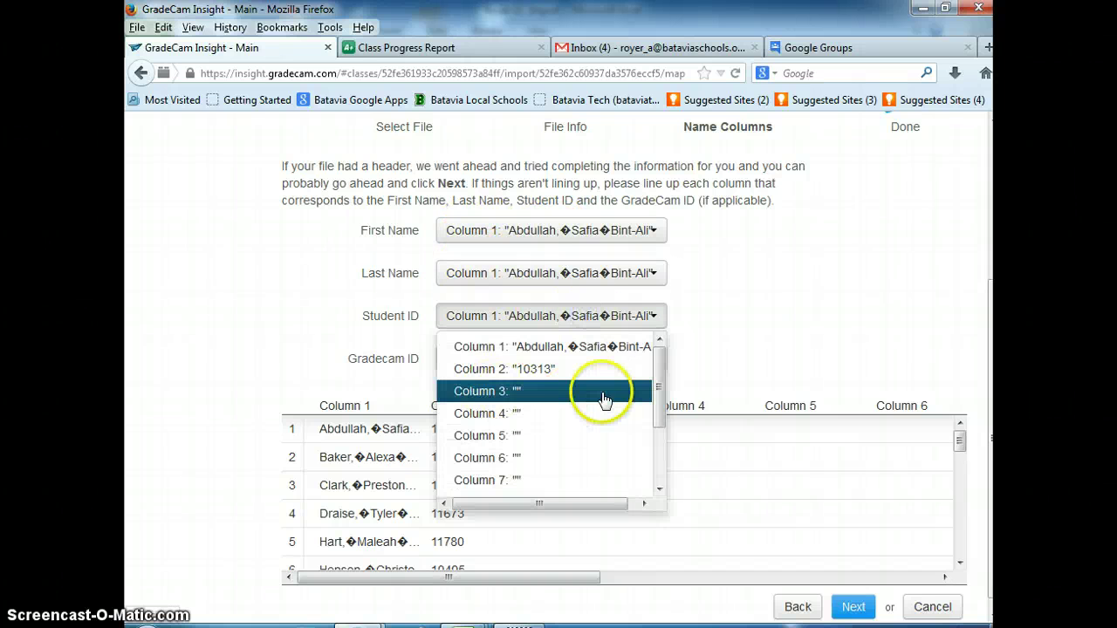
pyautogui.click(558, 377)
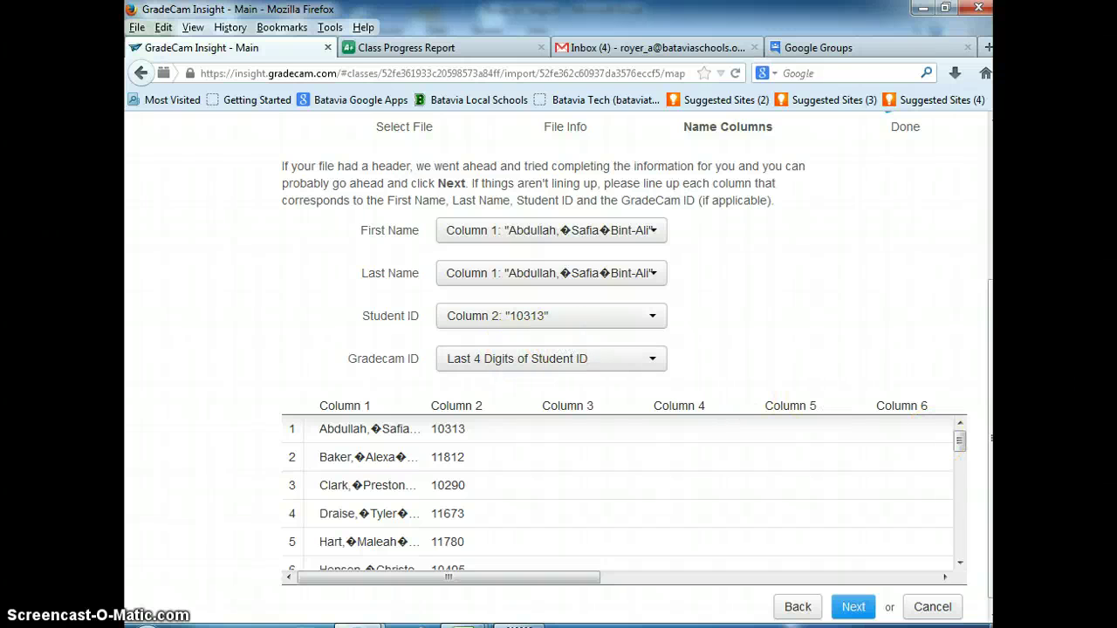
# Step: Check the column data through its last row, continue to the roster preview, and submit the import
pyautogui.scroll(-1, 987, 418)
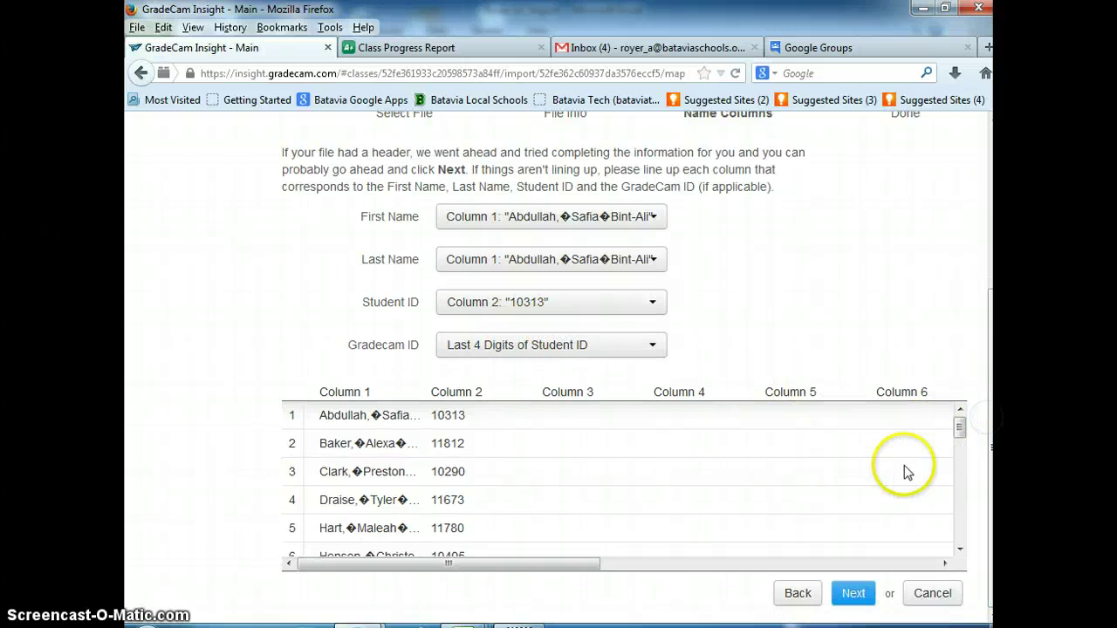
pyautogui.moveTo(960, 428); pyautogui.dragTo(959, 567)
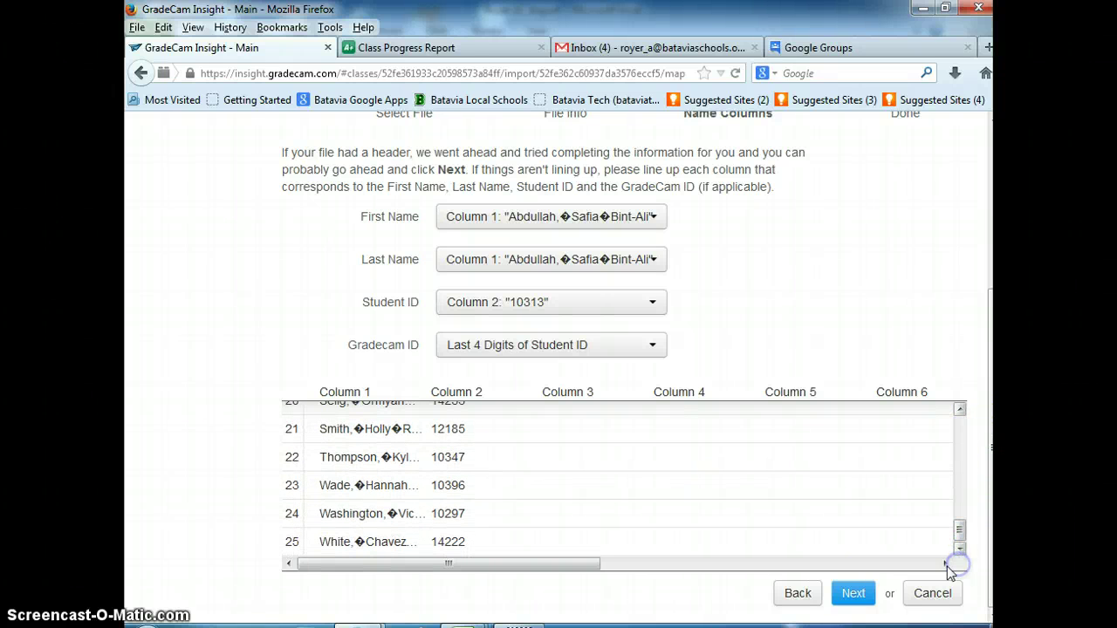
pyautogui.click(853, 594)
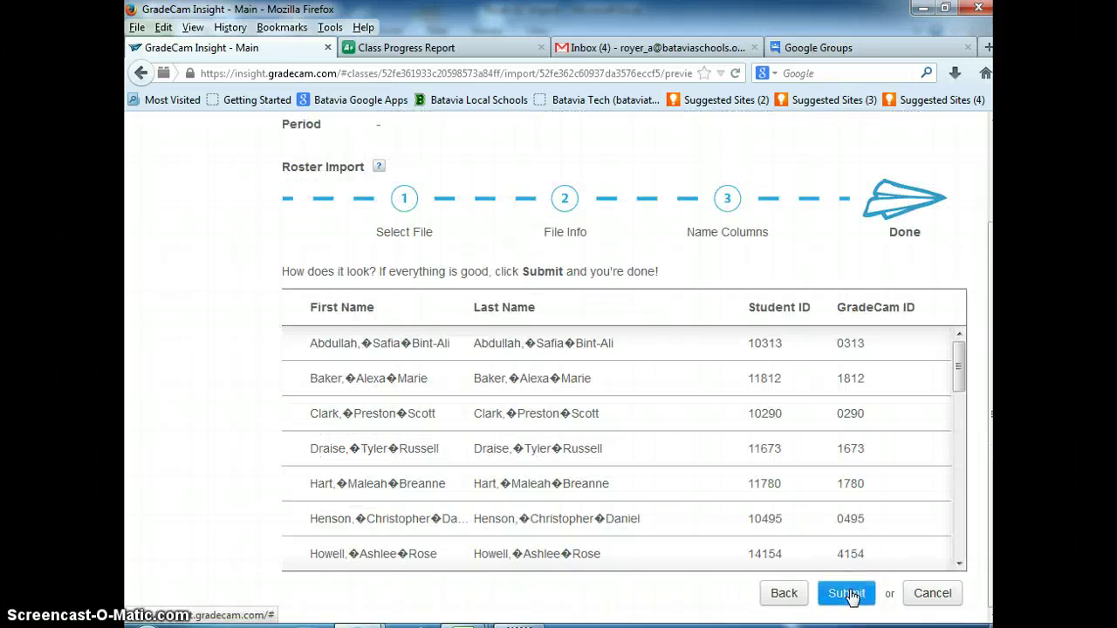
pyautogui.click(633, 599)
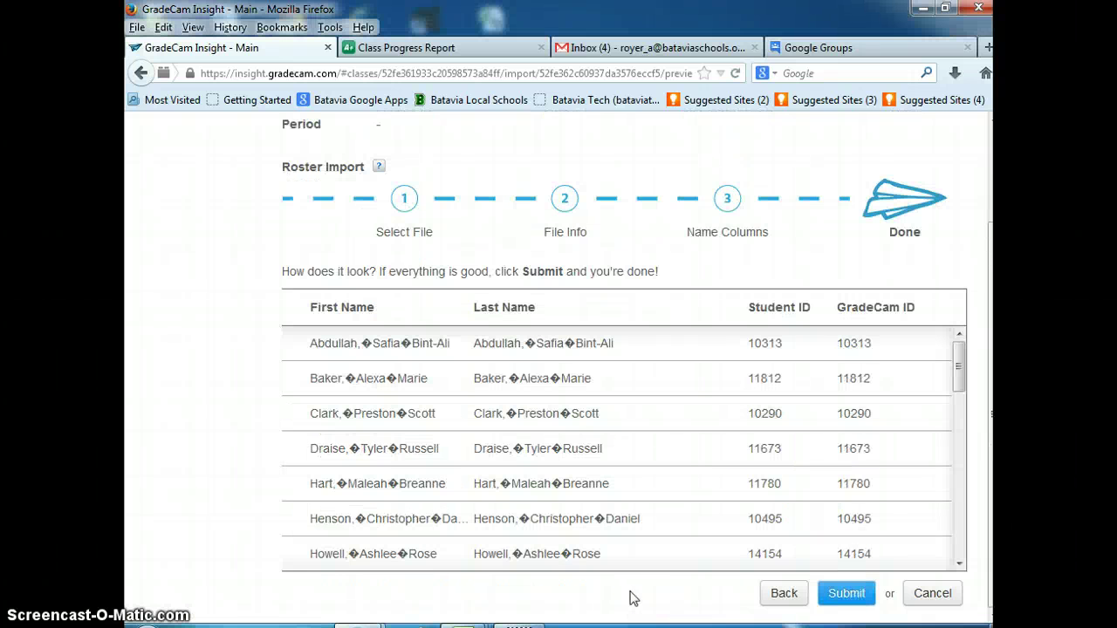
pyautogui.click(832, 597)
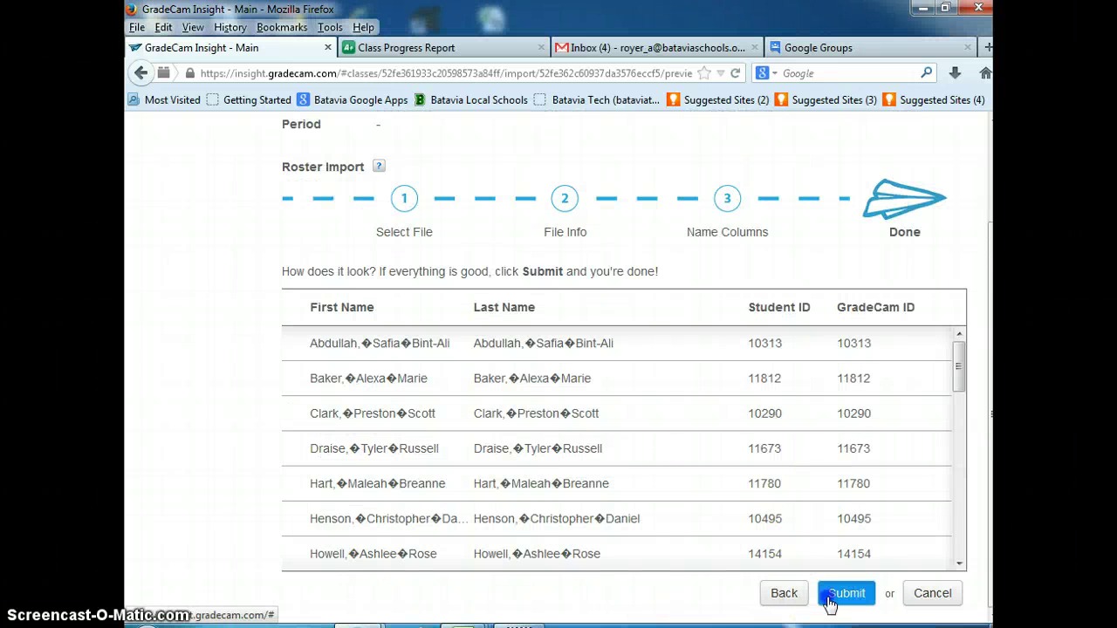